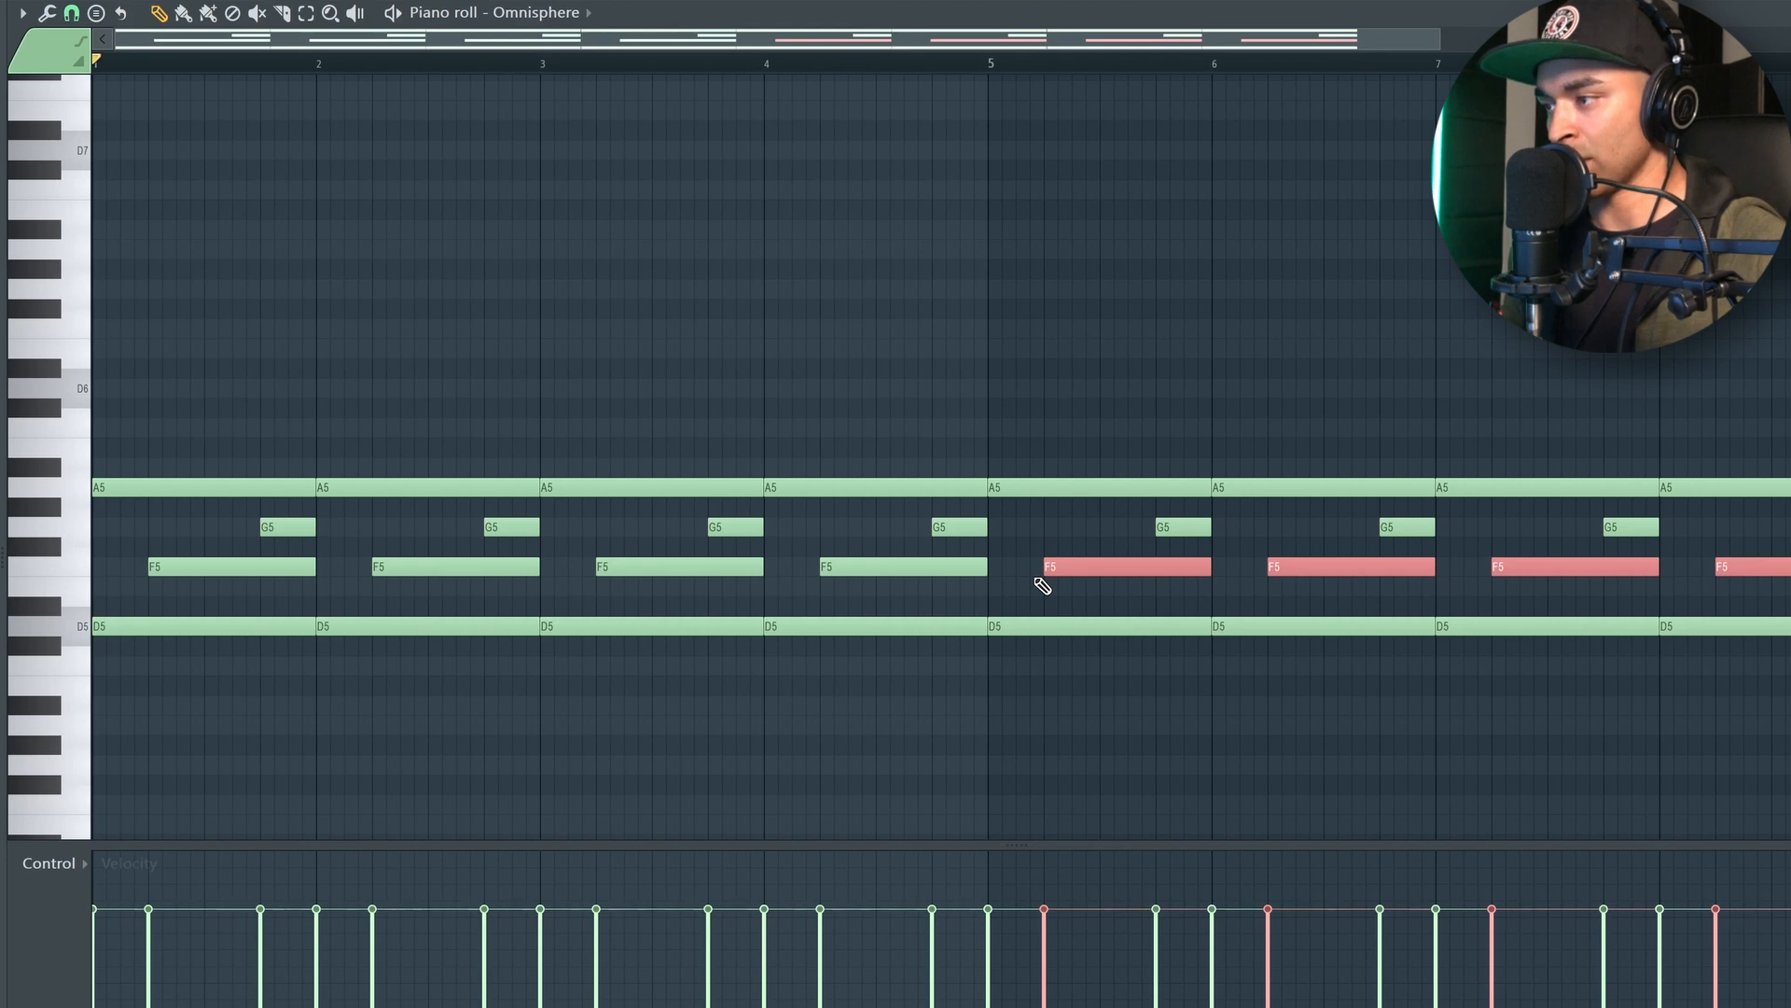
- Transpose the selected F5 notes from bar 5 onward down one semitone to E5, play the result and deselect them
key(shift+Down)
key(space)
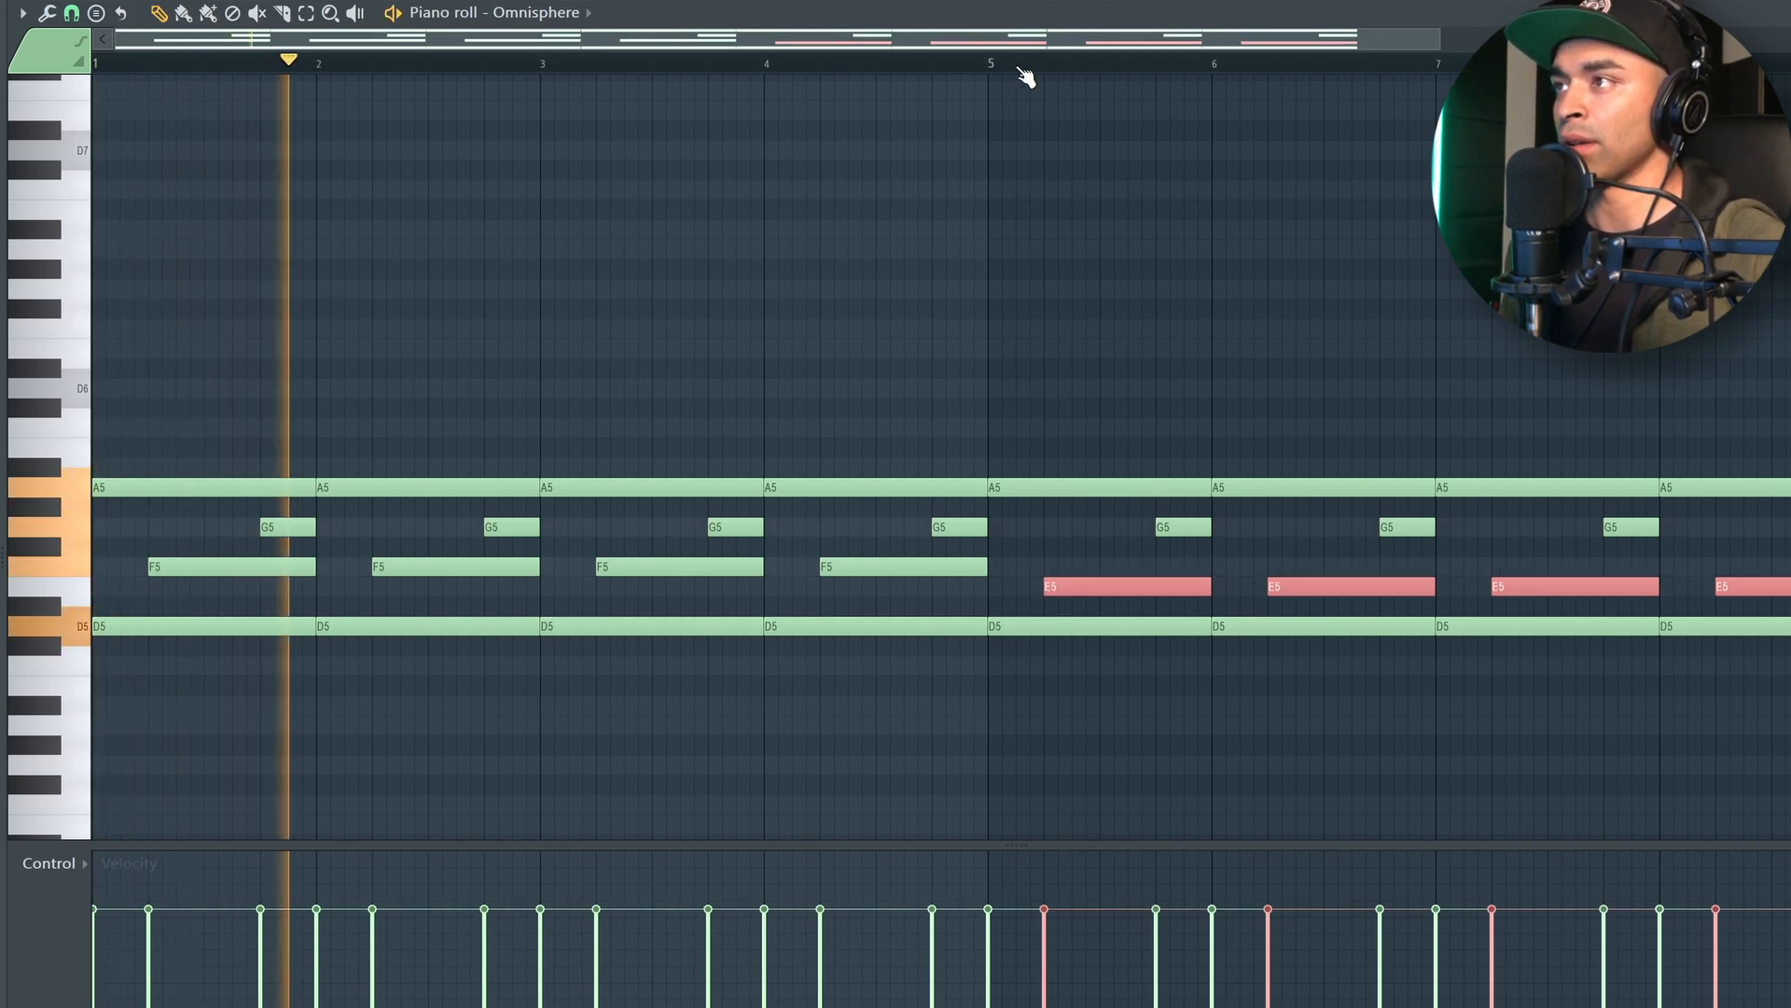
key(ctrl+d)
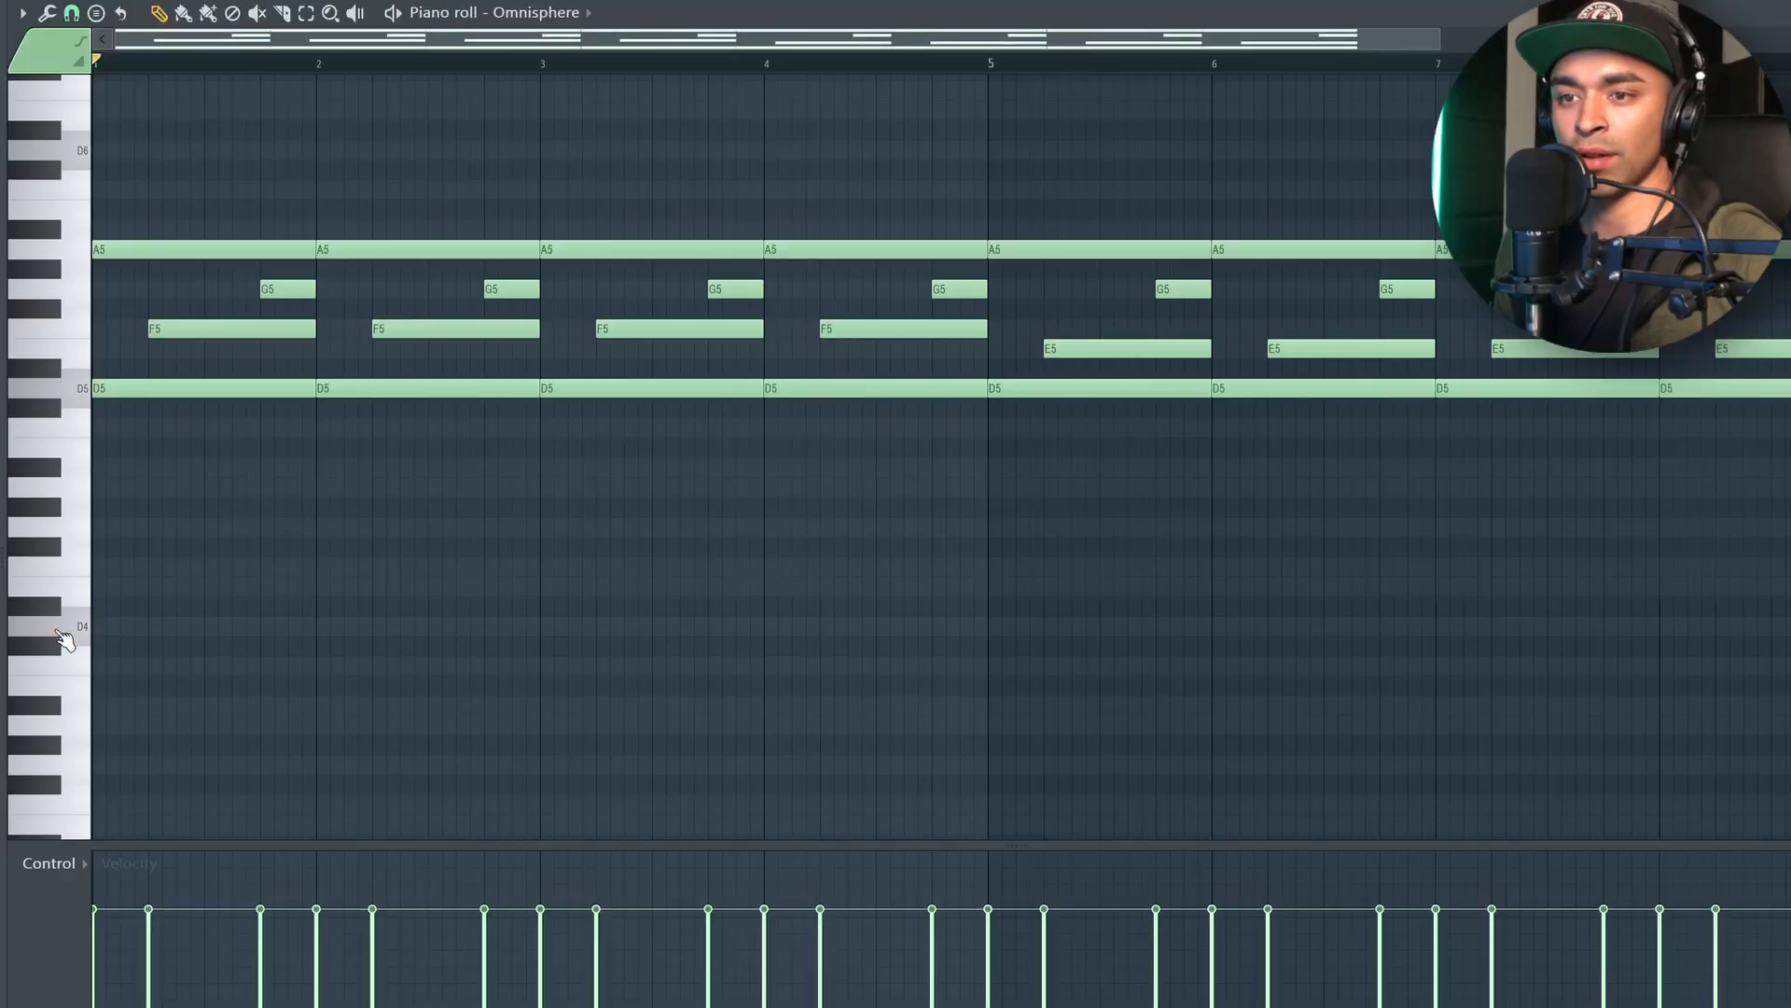
- Add a D3 bass note starting at bar 1 and lengthen it to span all eight bars
drag(136, 640, 6, 636)
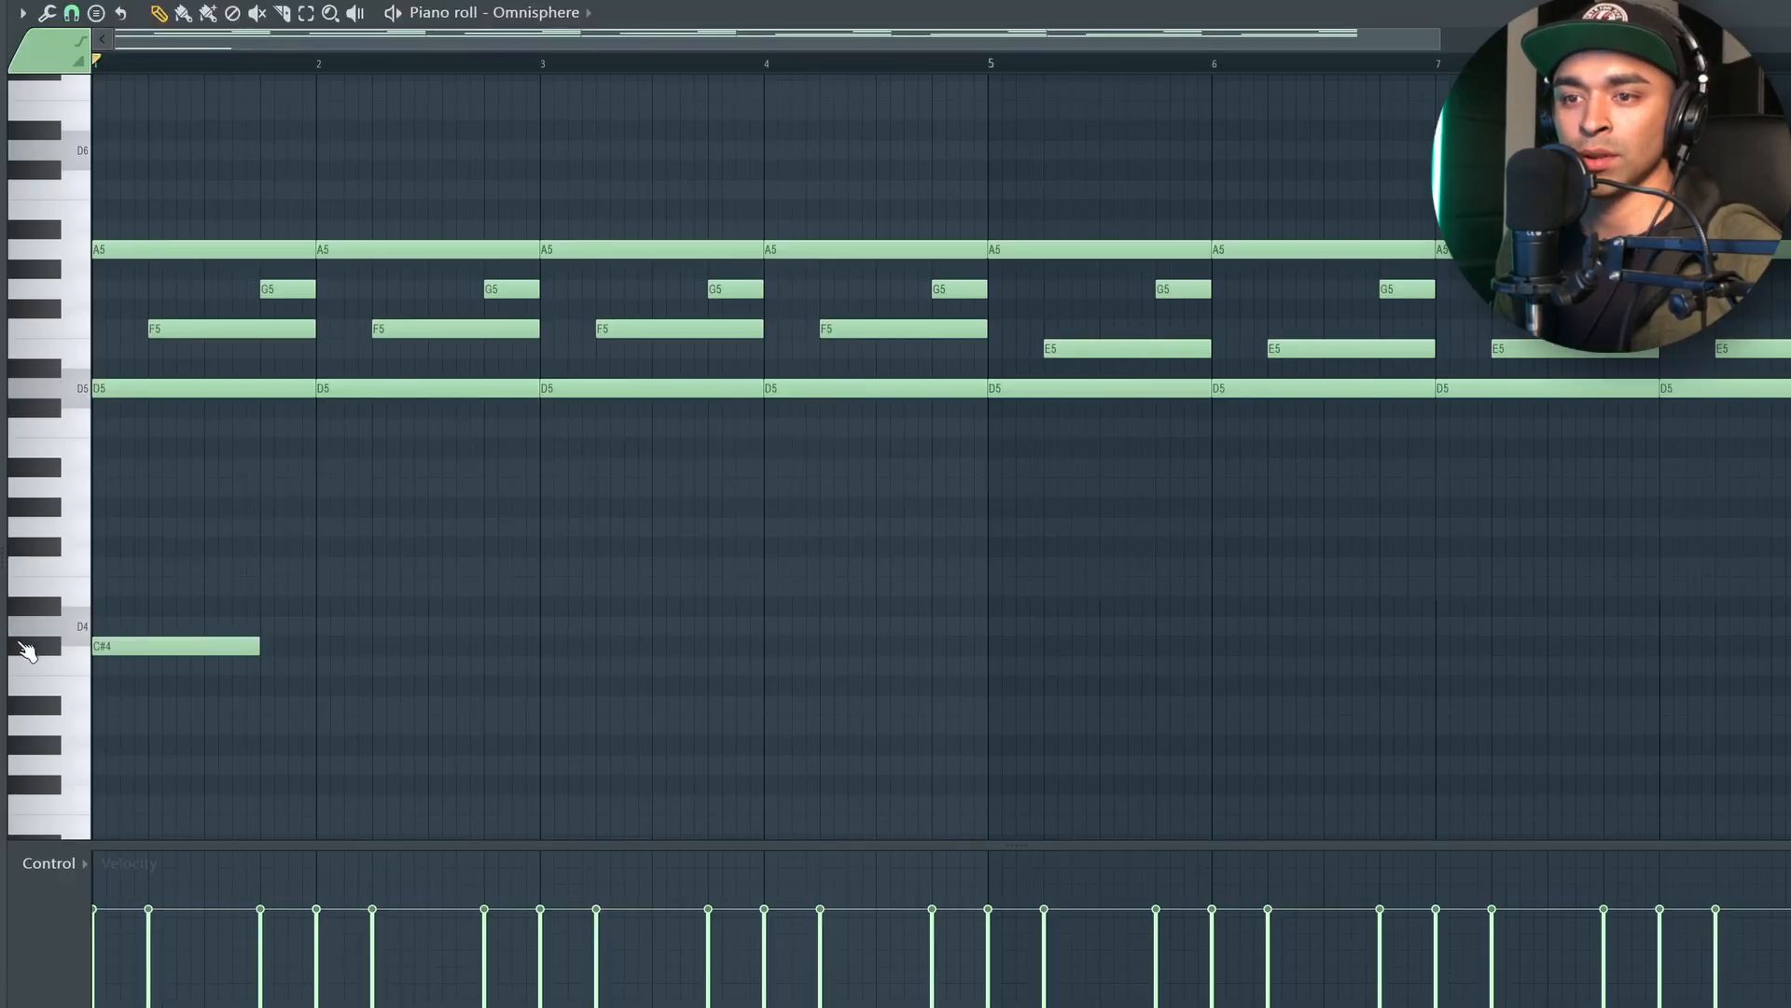
scroll(223, 543, down, 3)
right_click(184, 348)
drag(142, 569, 64, 566)
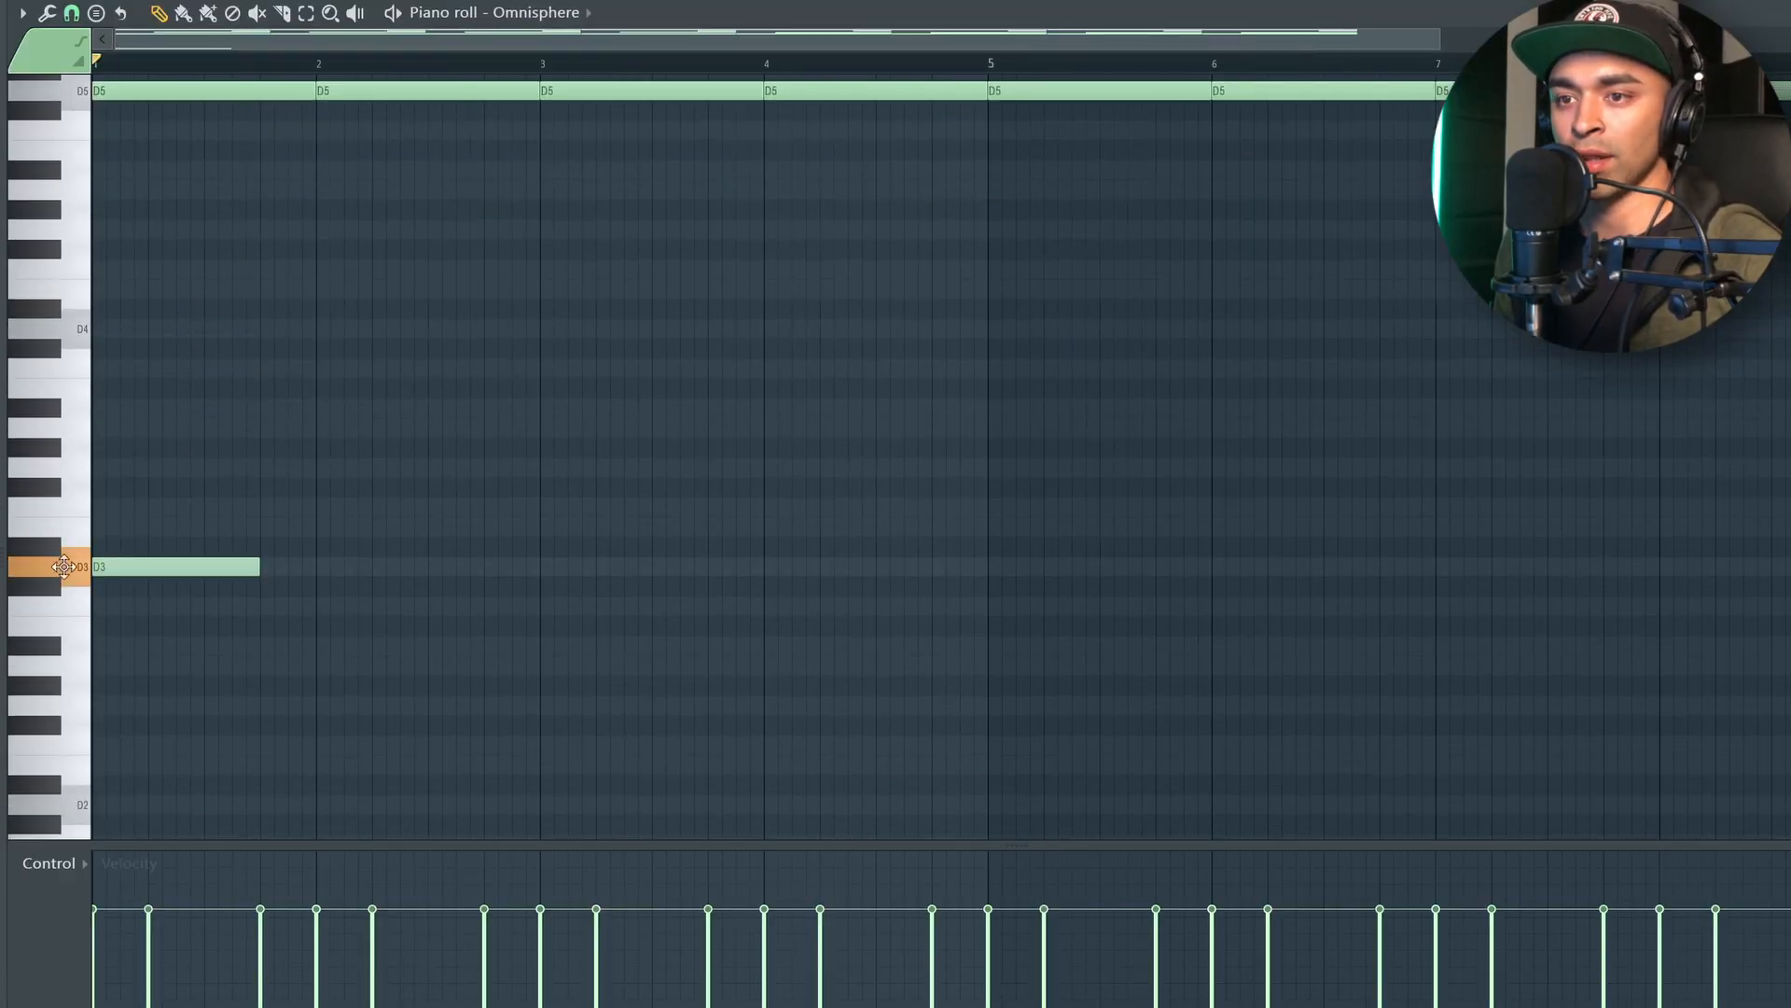
drag(257, 568, 1550, 588)
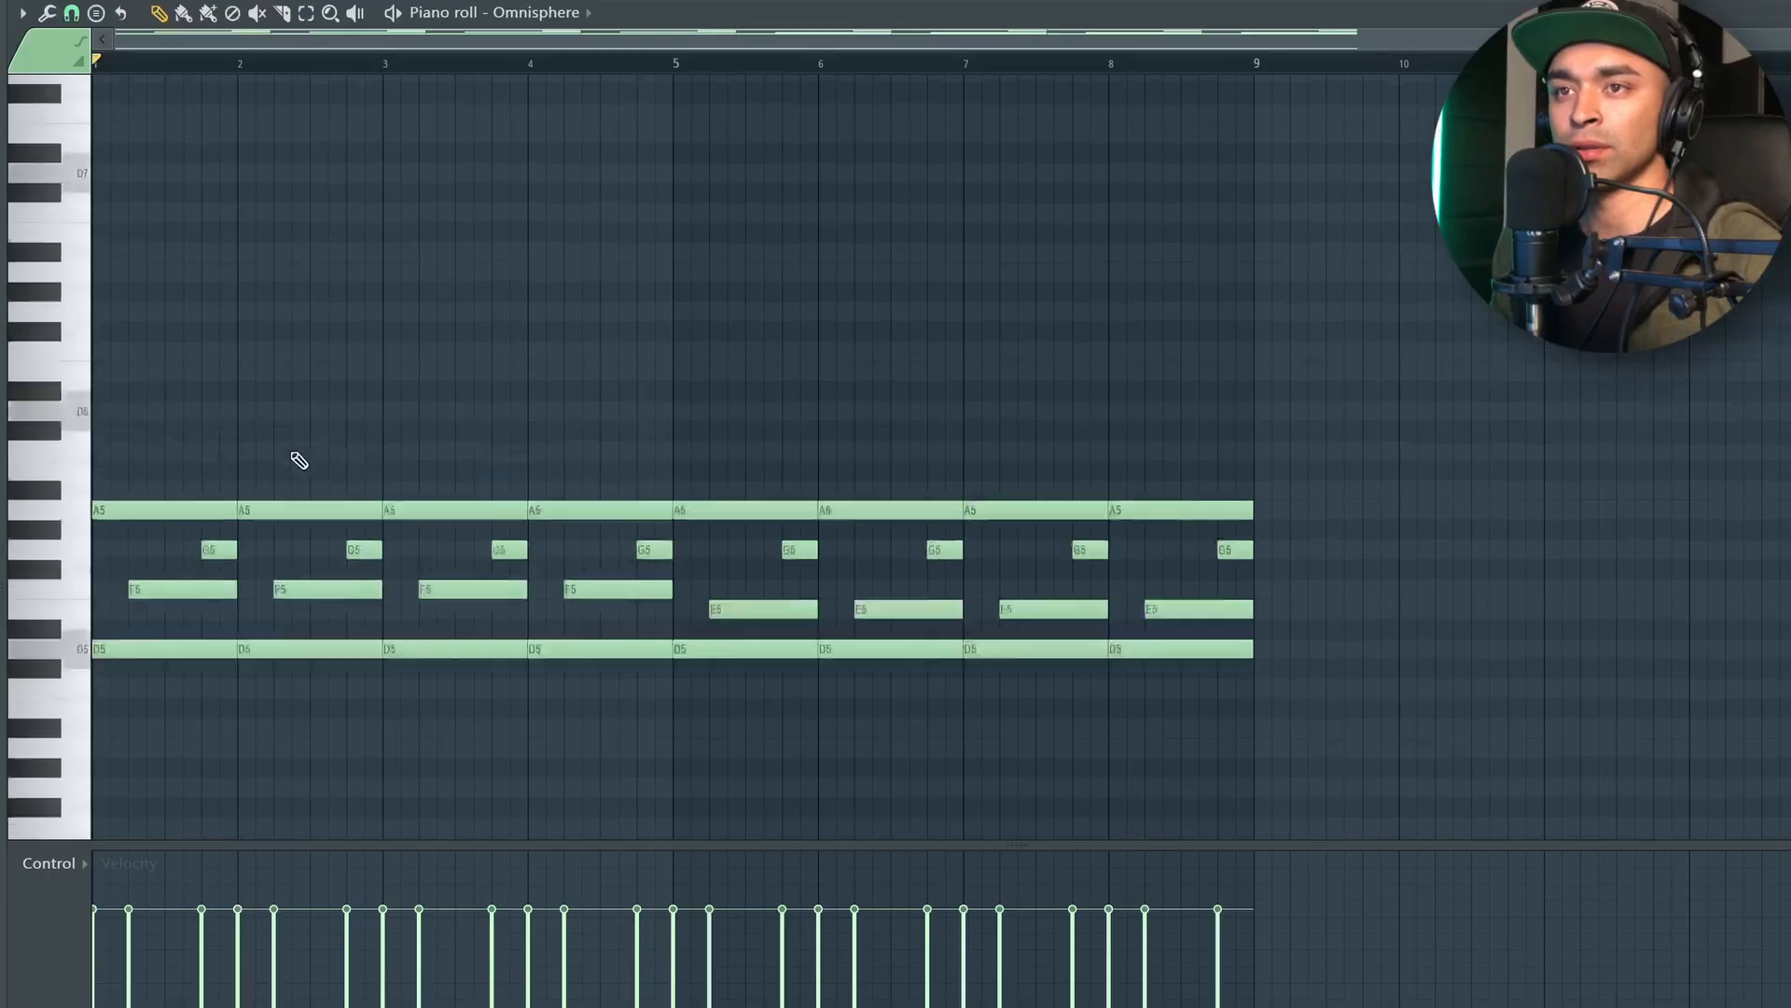
- Place two one-beat A6 notes on beats 3 and 4 of bar 1 above the chords
scroll(285, 467, up, 3)
key(space)
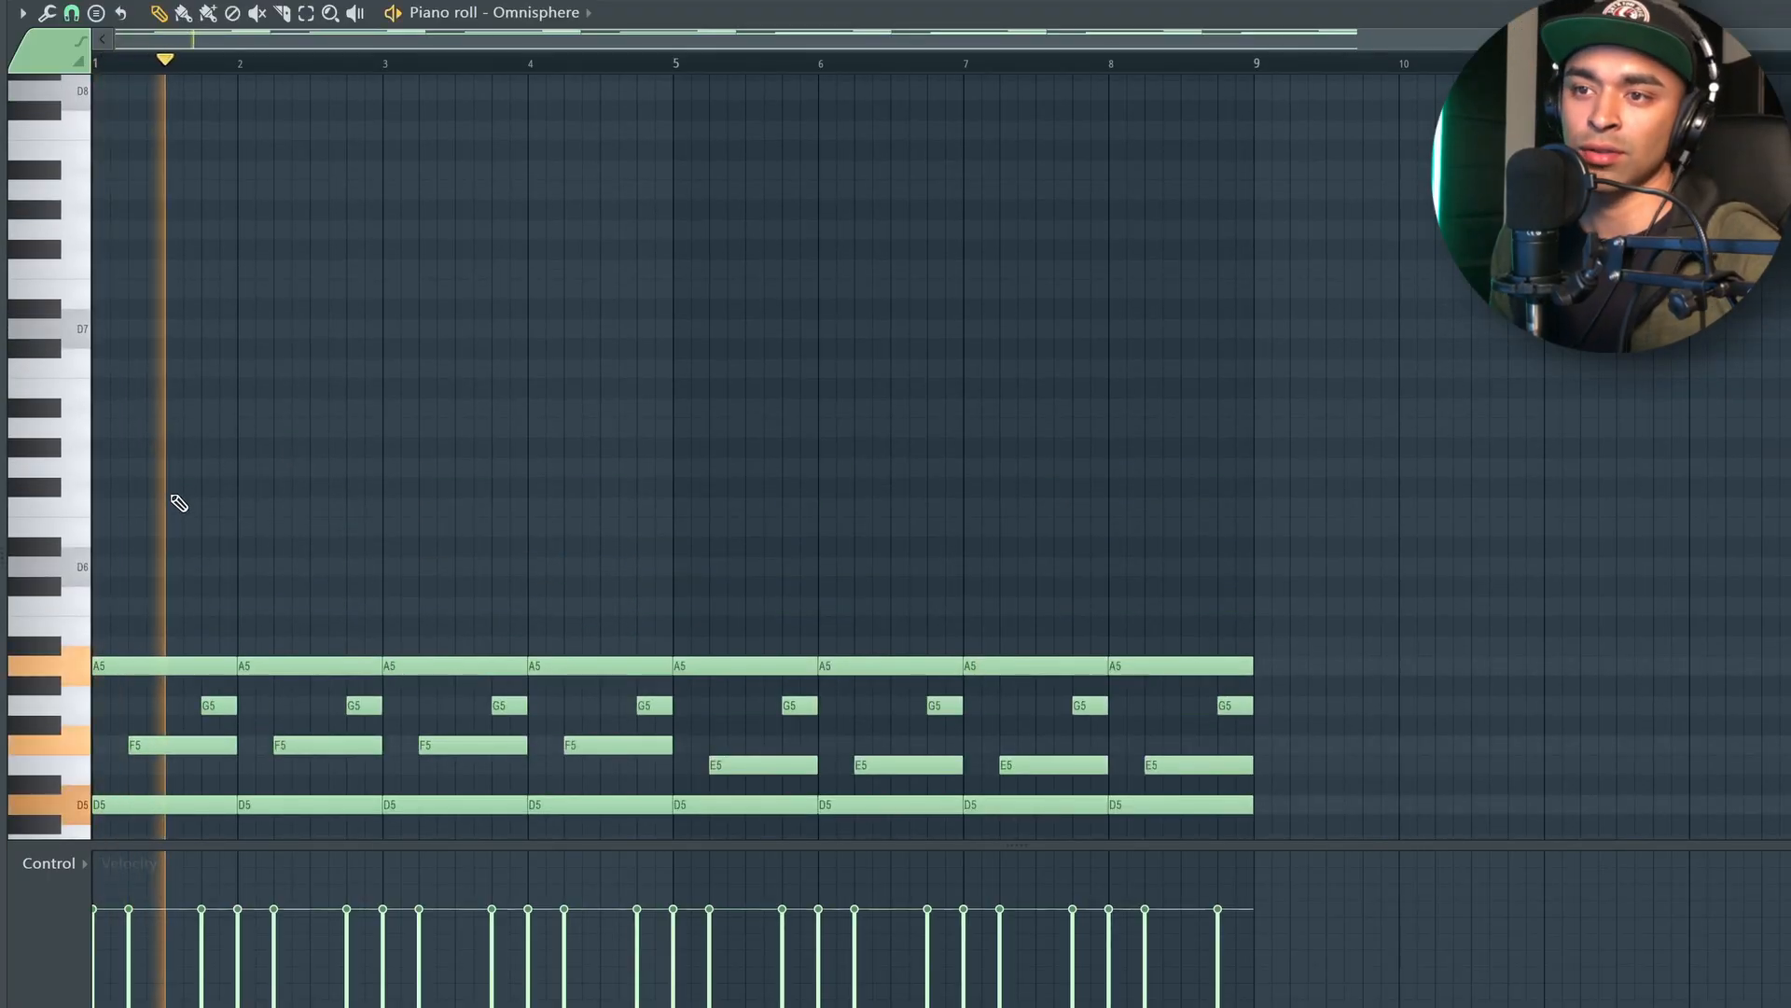
key(space)
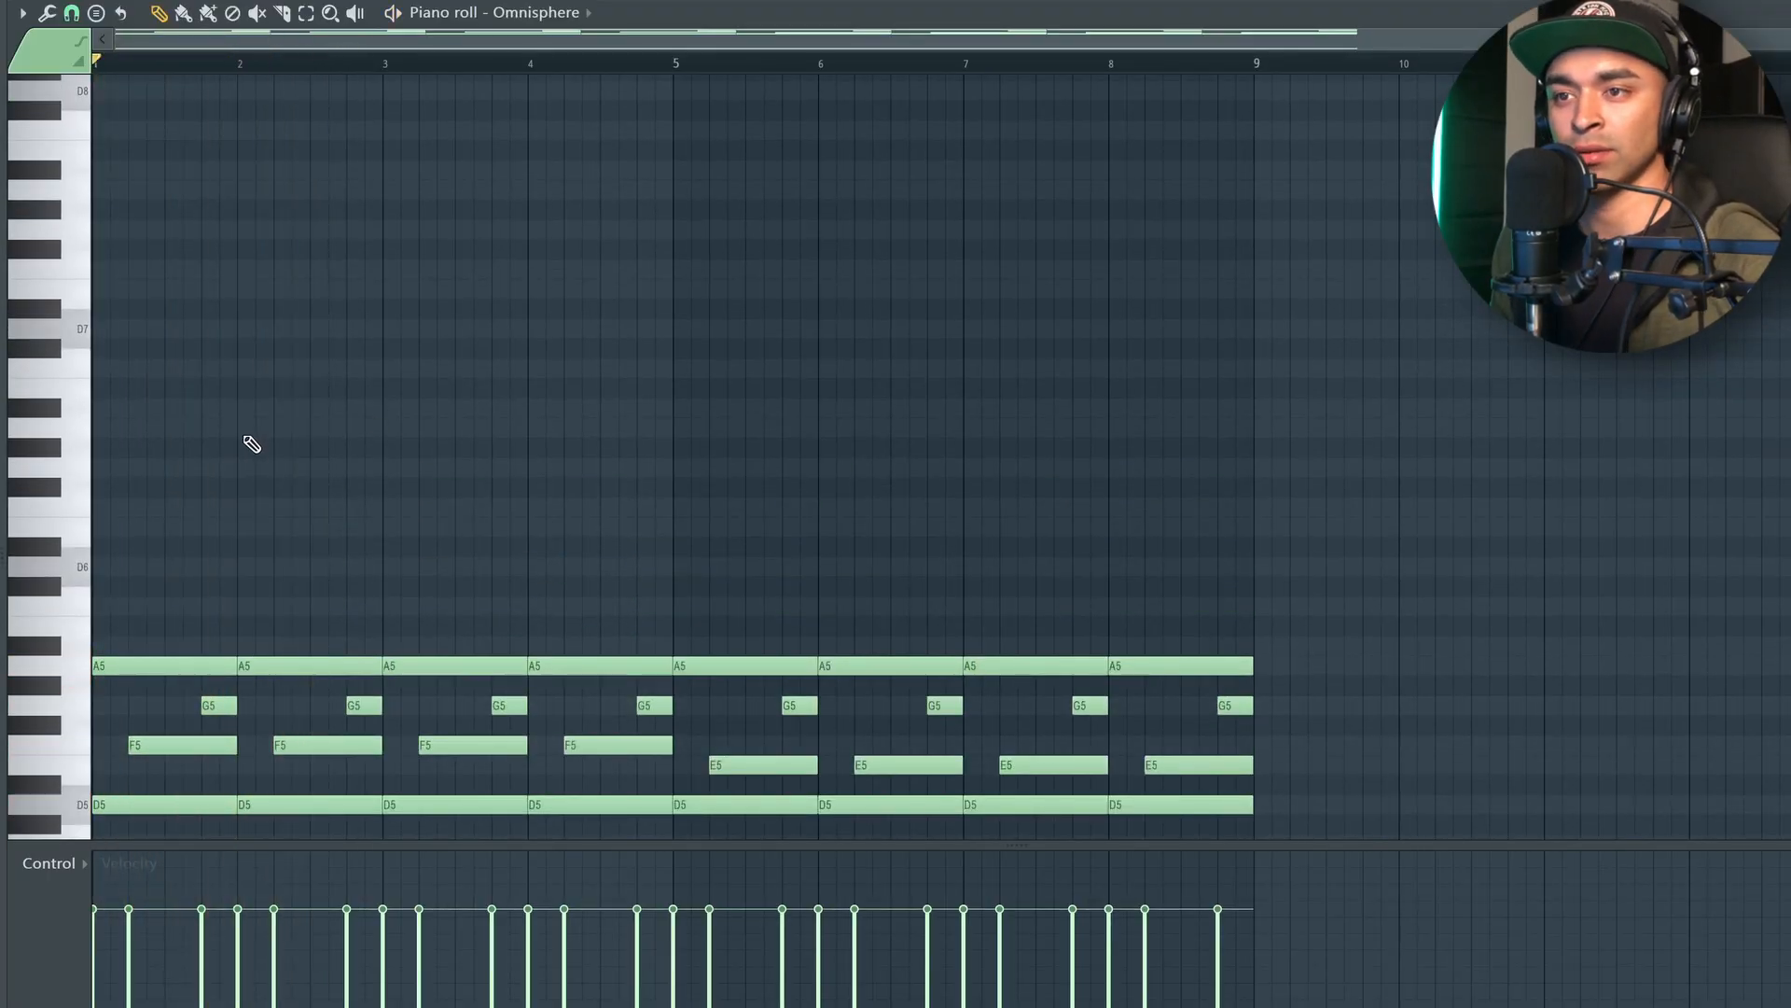
key(space)
key(space)
click(207, 410)
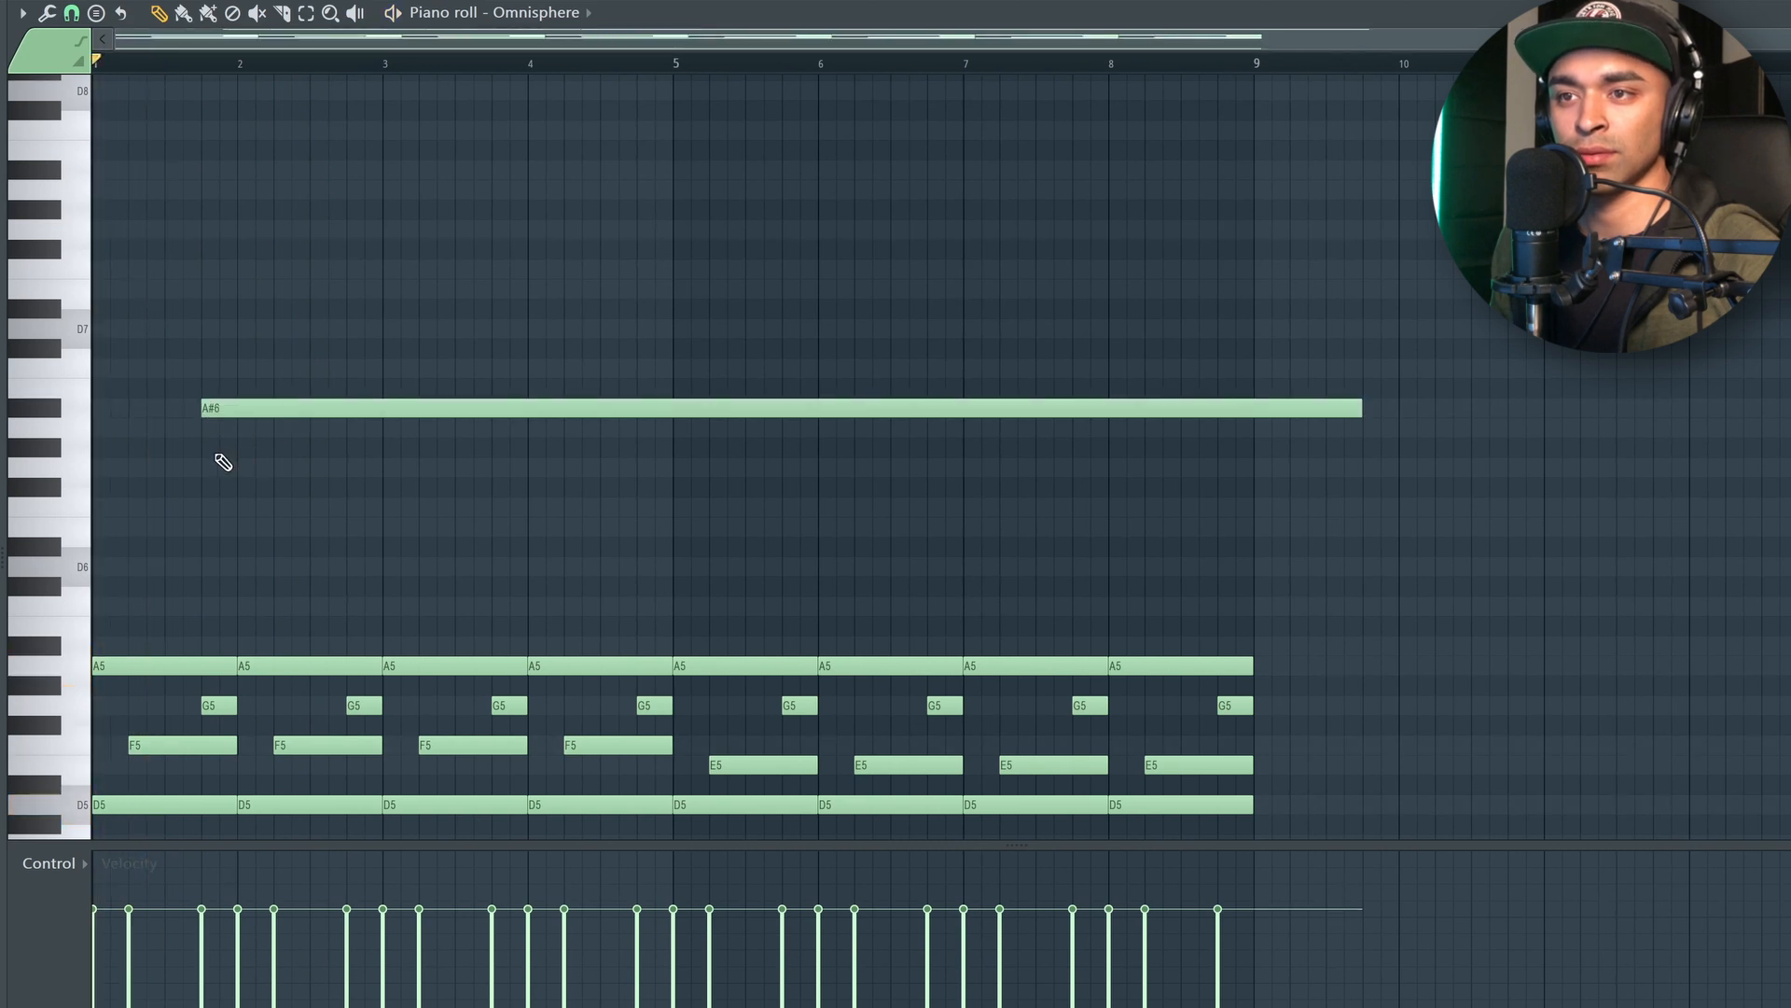
drag(242, 412, 204, 478)
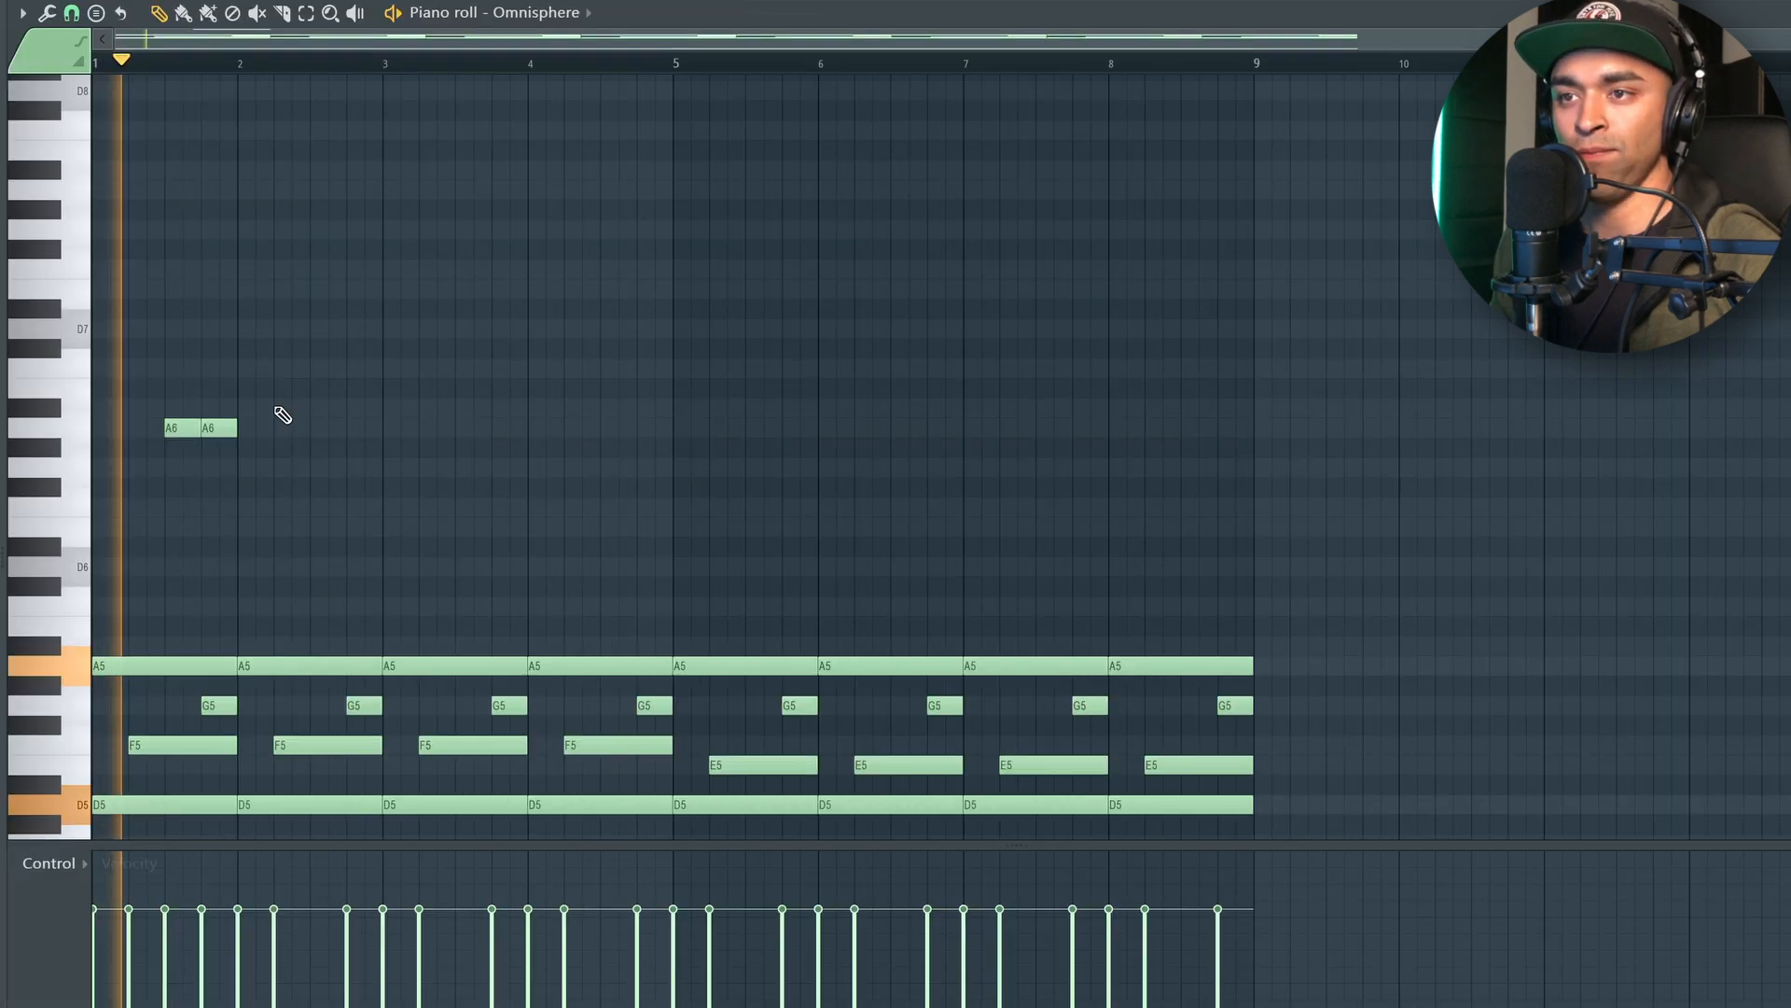
- Add two one-beat A#6 notes on beats 2 and 3 of bar 2 and play the melody
click(280, 411)
click(314, 410)
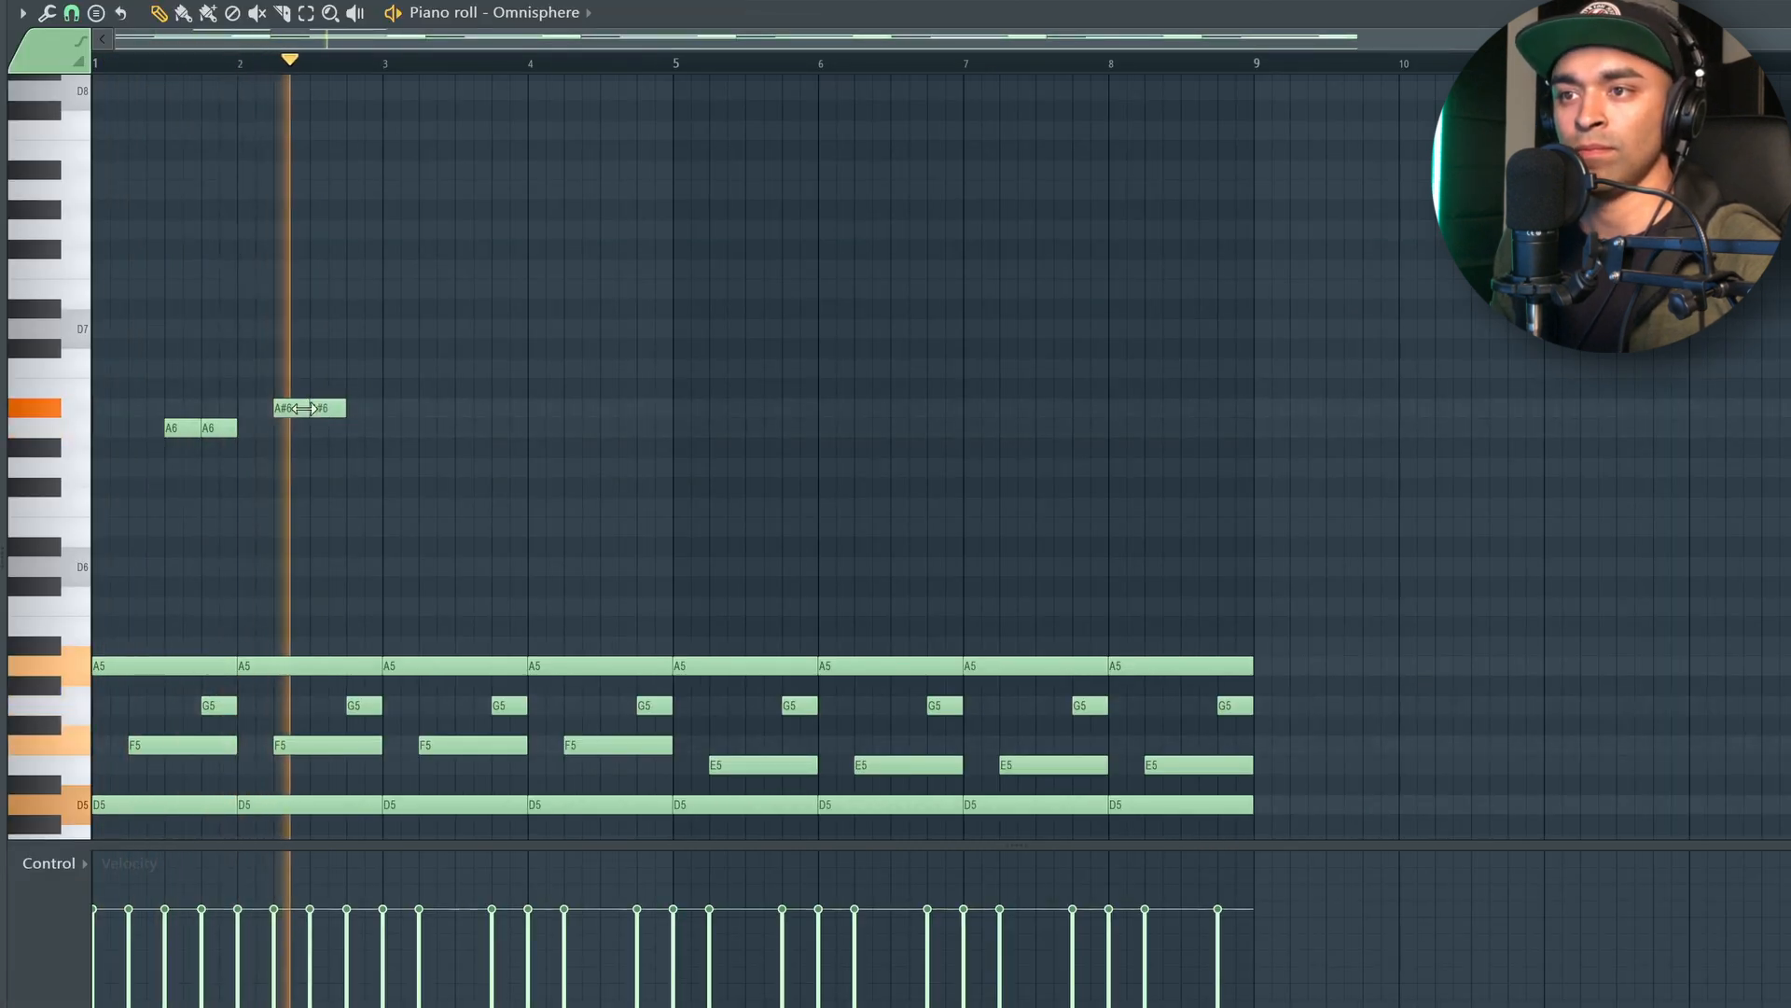
key(space)
key(space)
drag(290, 410, 368, 411)
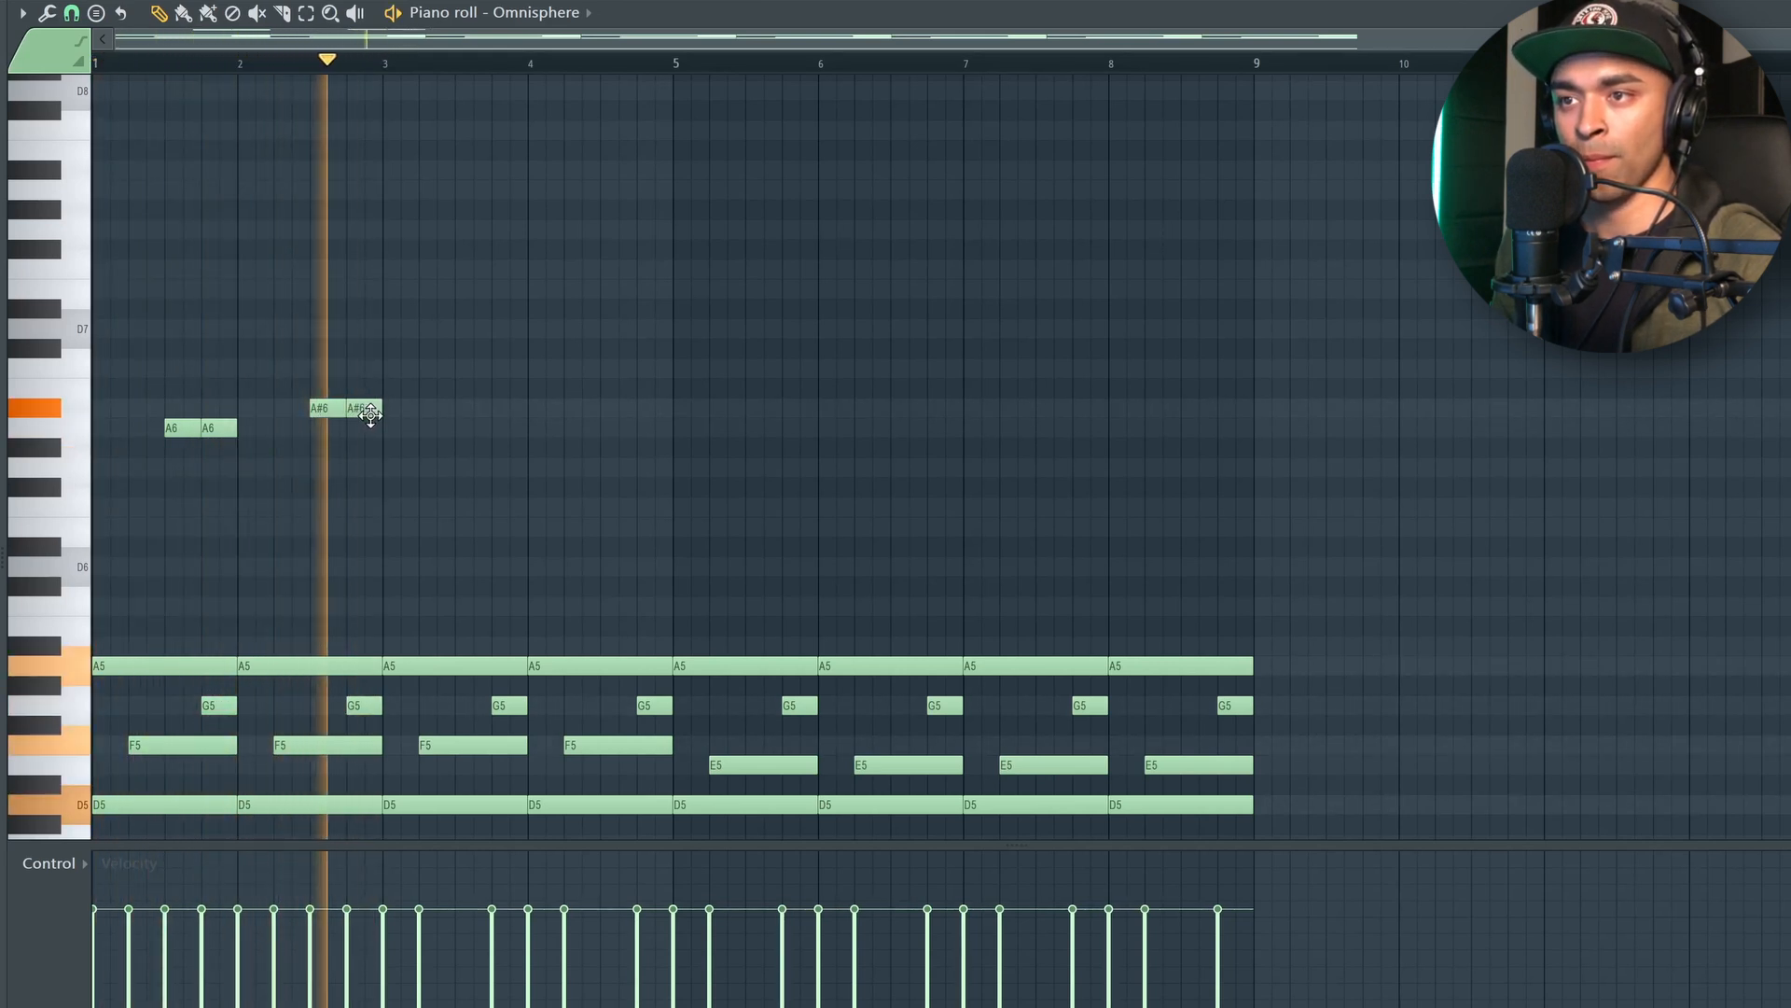
key(space)
key(space)
drag(355, 425, 267, 397)
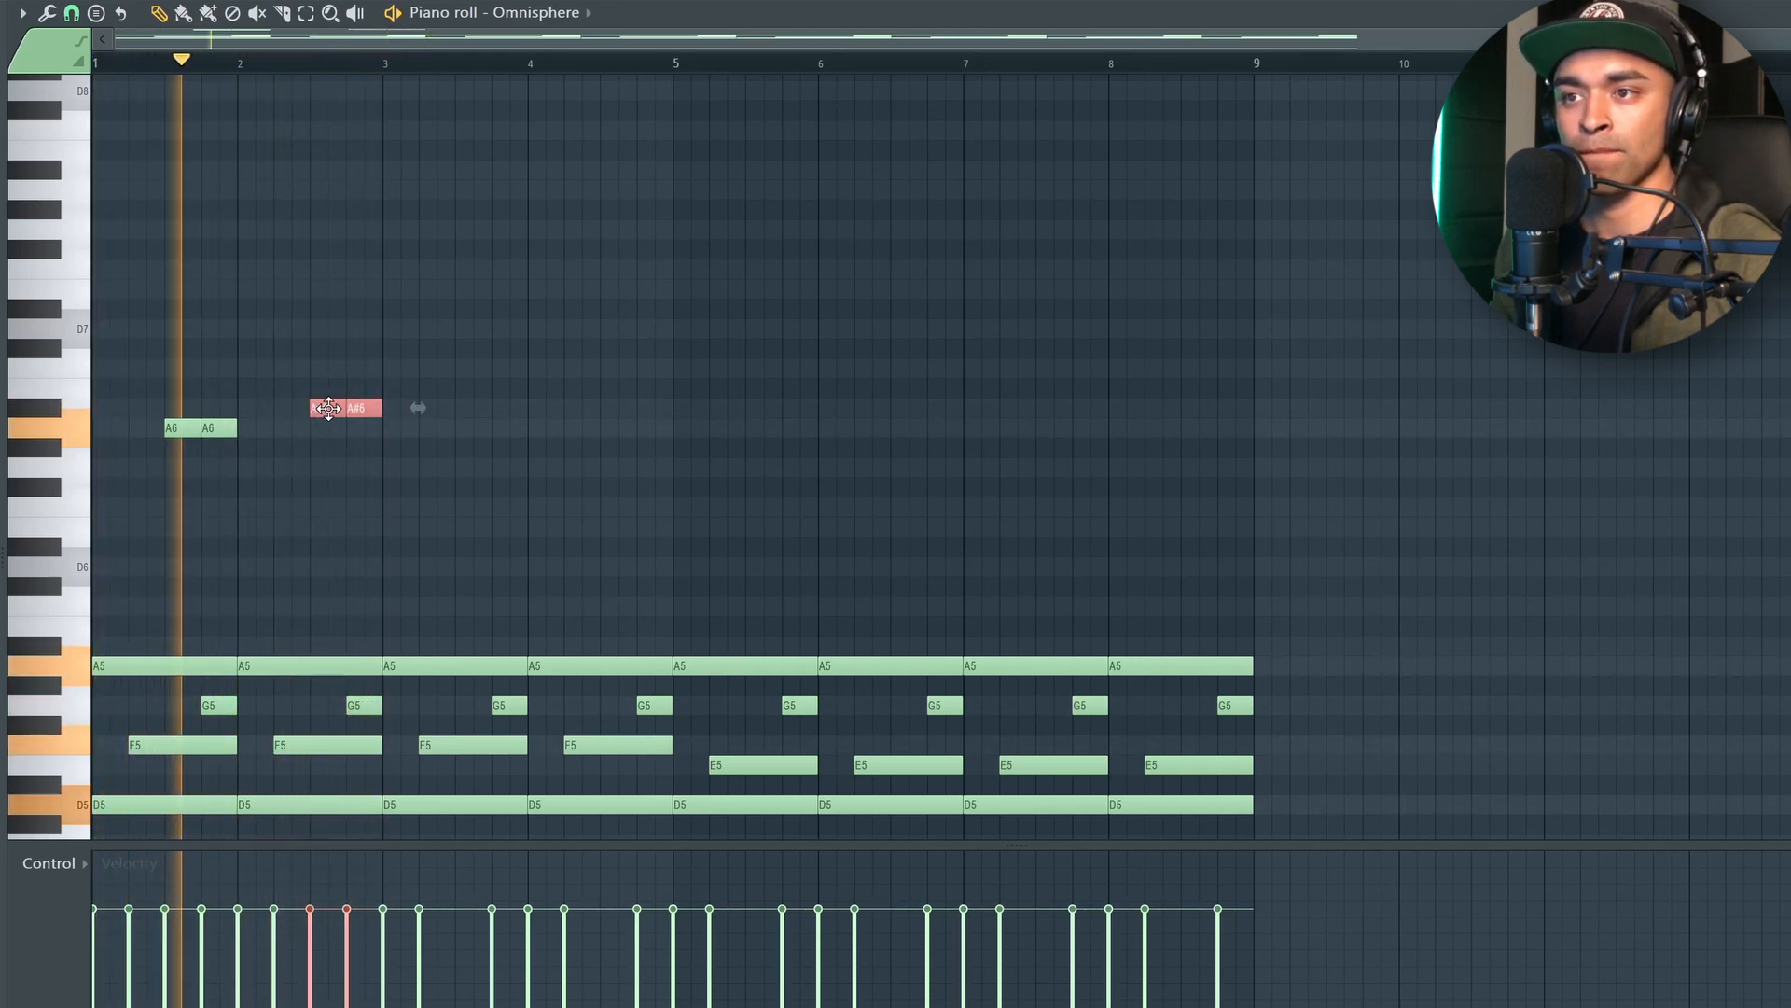
key(shift+Left)
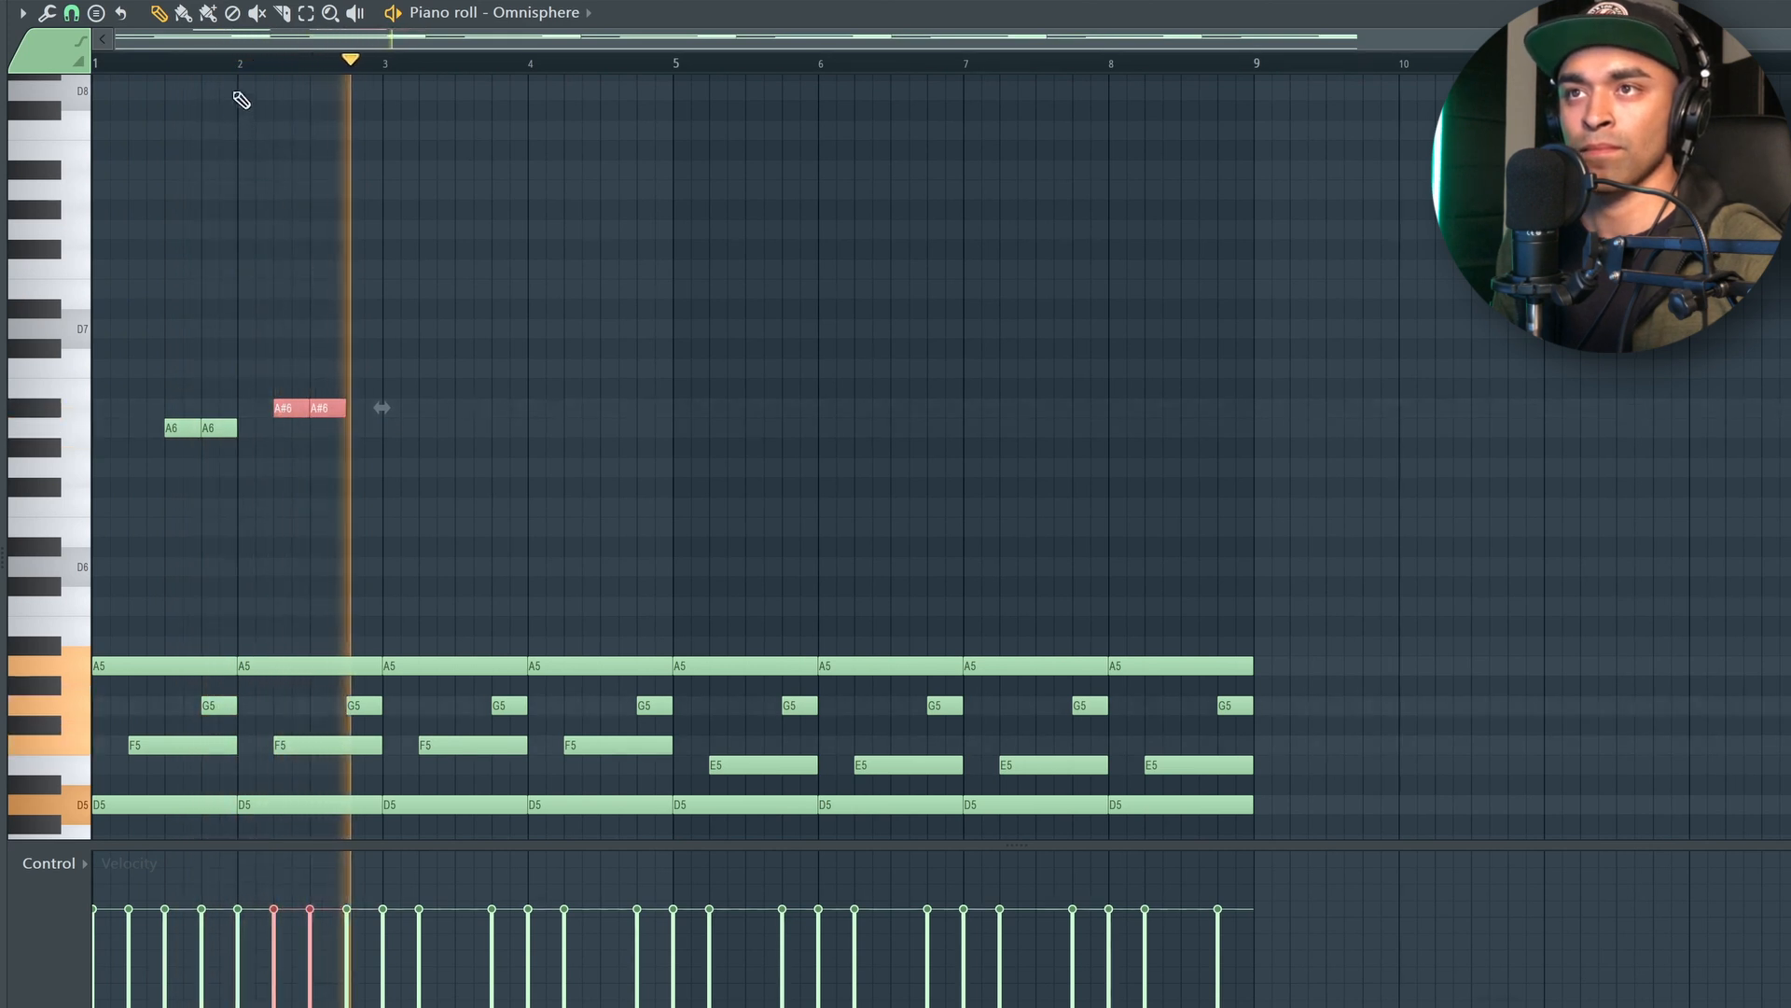
- Play the melody and copy the two A6 and two A#6 notes from bars 1–2 into bars 3–4
ctrl+click(230, 63)
key(space)
key(space)
drag(334, 436, 143, 362)
key(space)
key(space)
drag(207, 427, 476, 440)
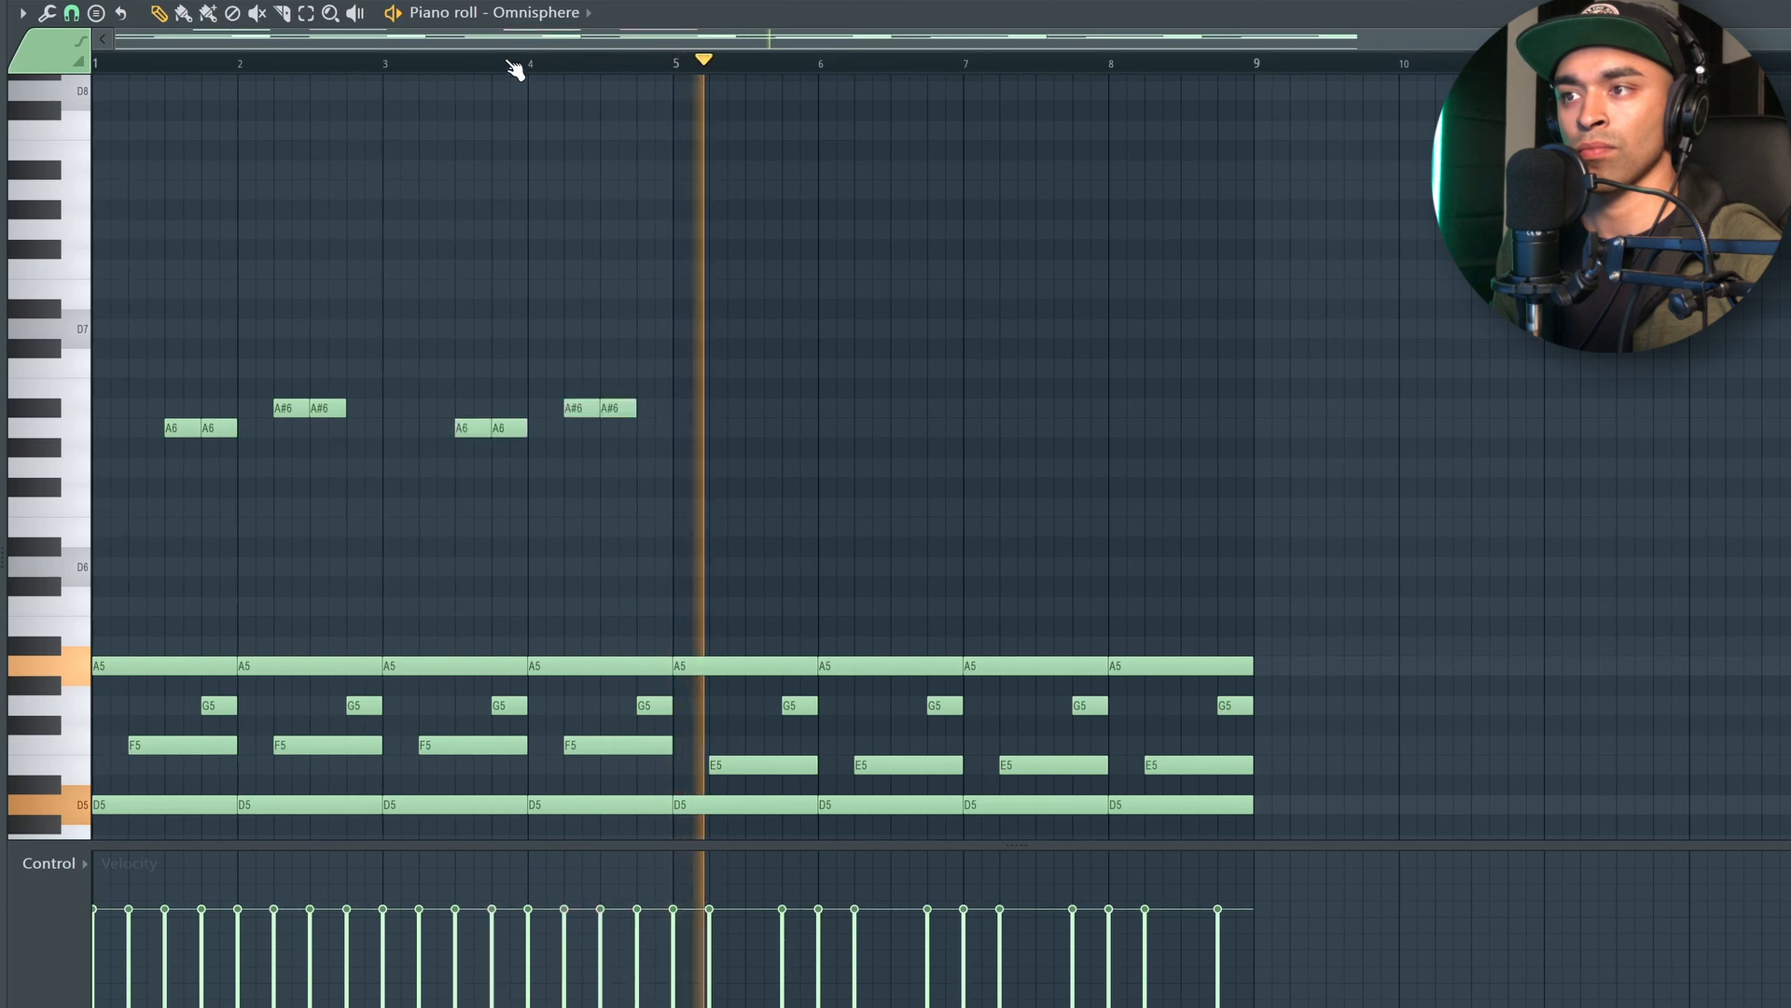
- Copy the A6 and A#6 melody notes from bars 1–4 into bars 5–8
drag(752, 497, 178, 369)
drag(188, 432, 769, 427)
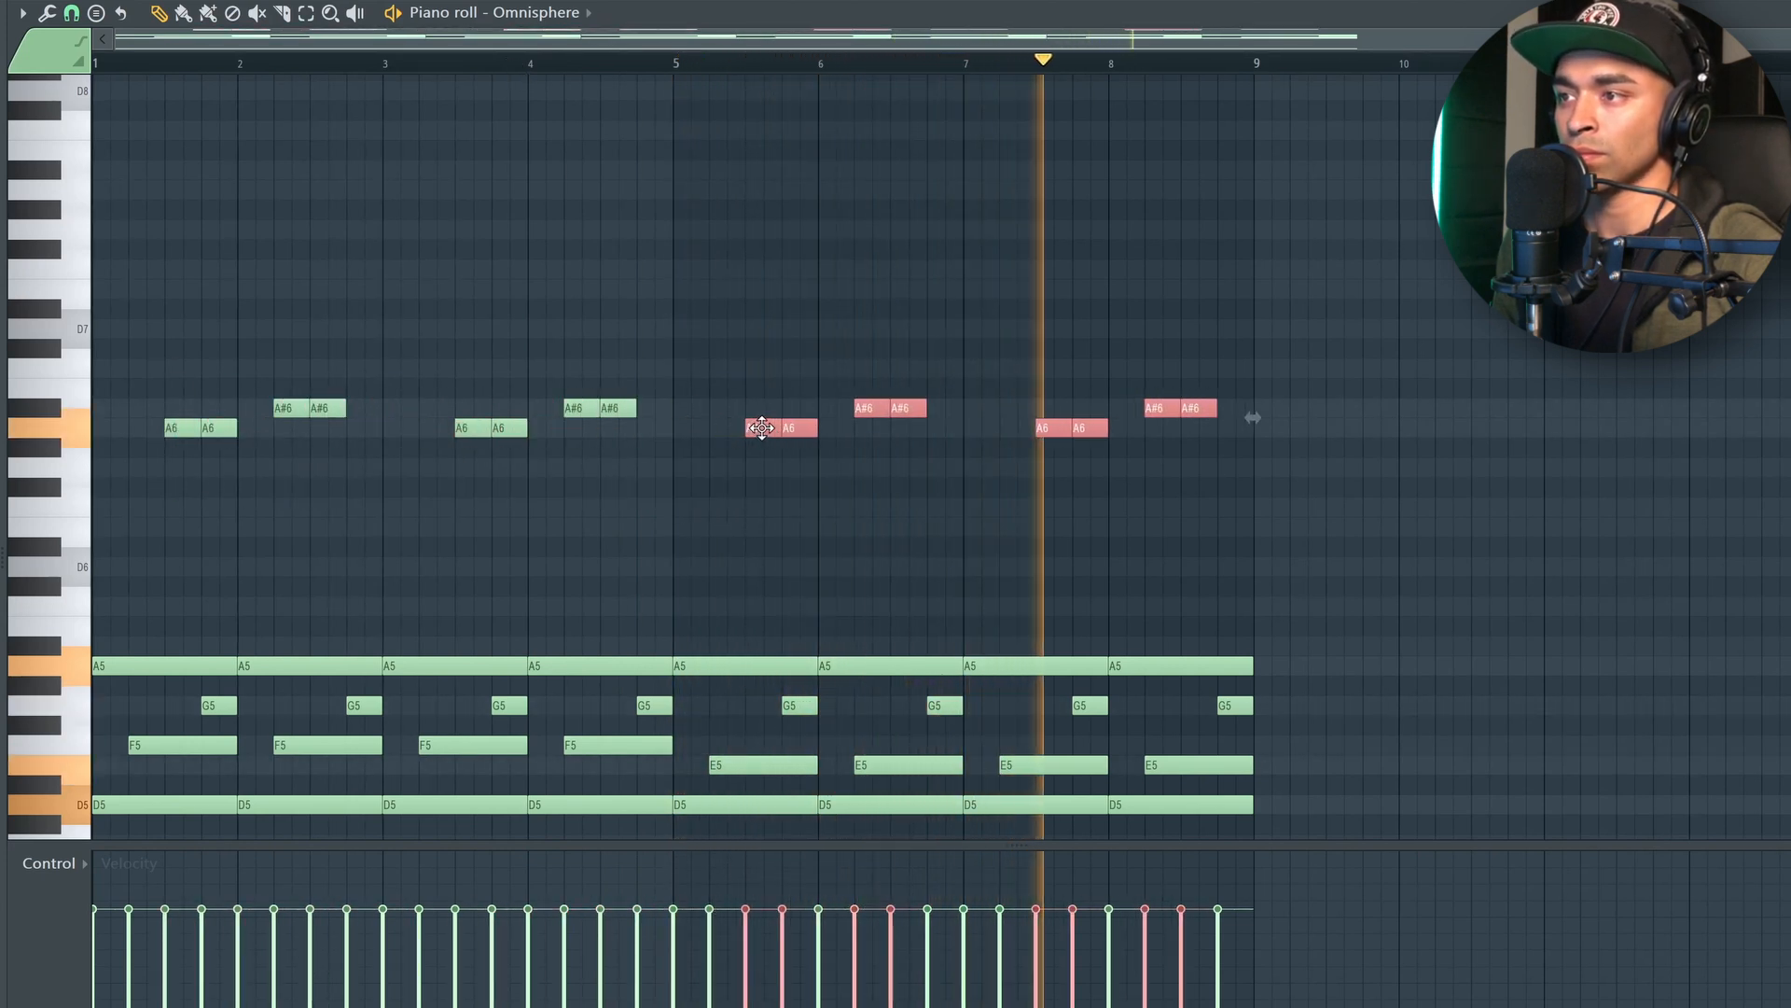
click(723, 74)
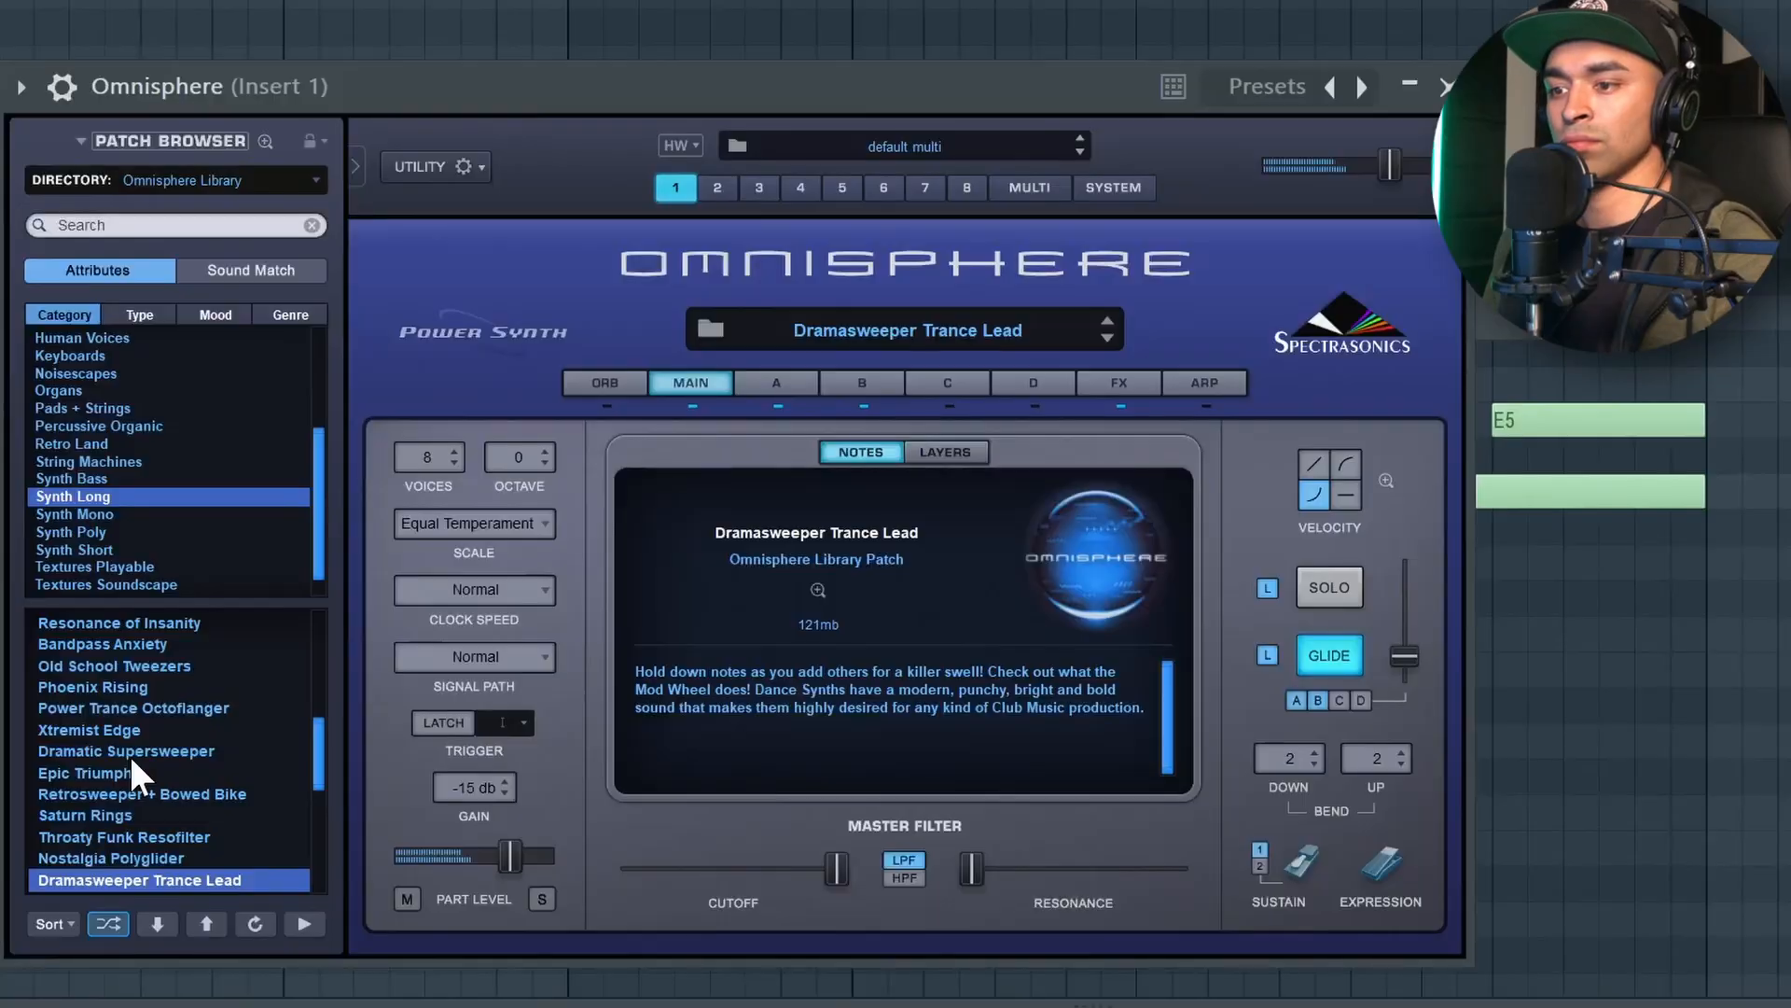
- Audition the Synth Long patches in Omnisphere, load PWM Melodics and close the plugin window
key(Down)
key(Down)
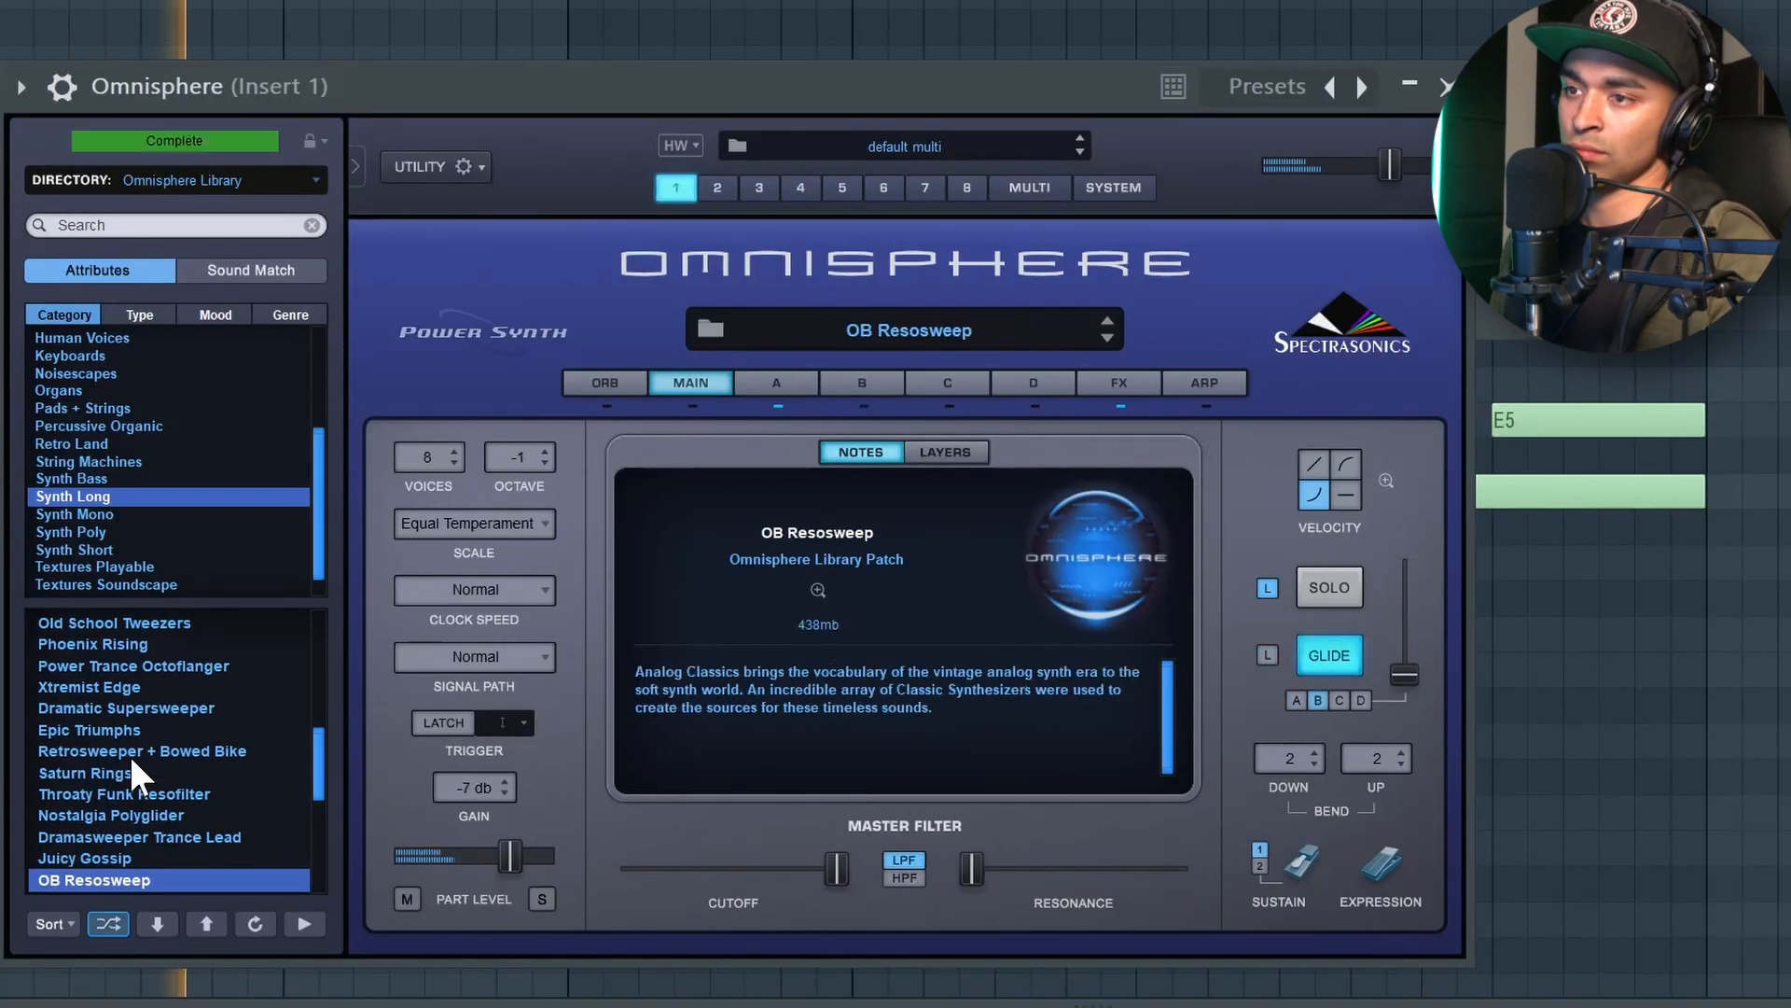
key(Down)
key(Down)
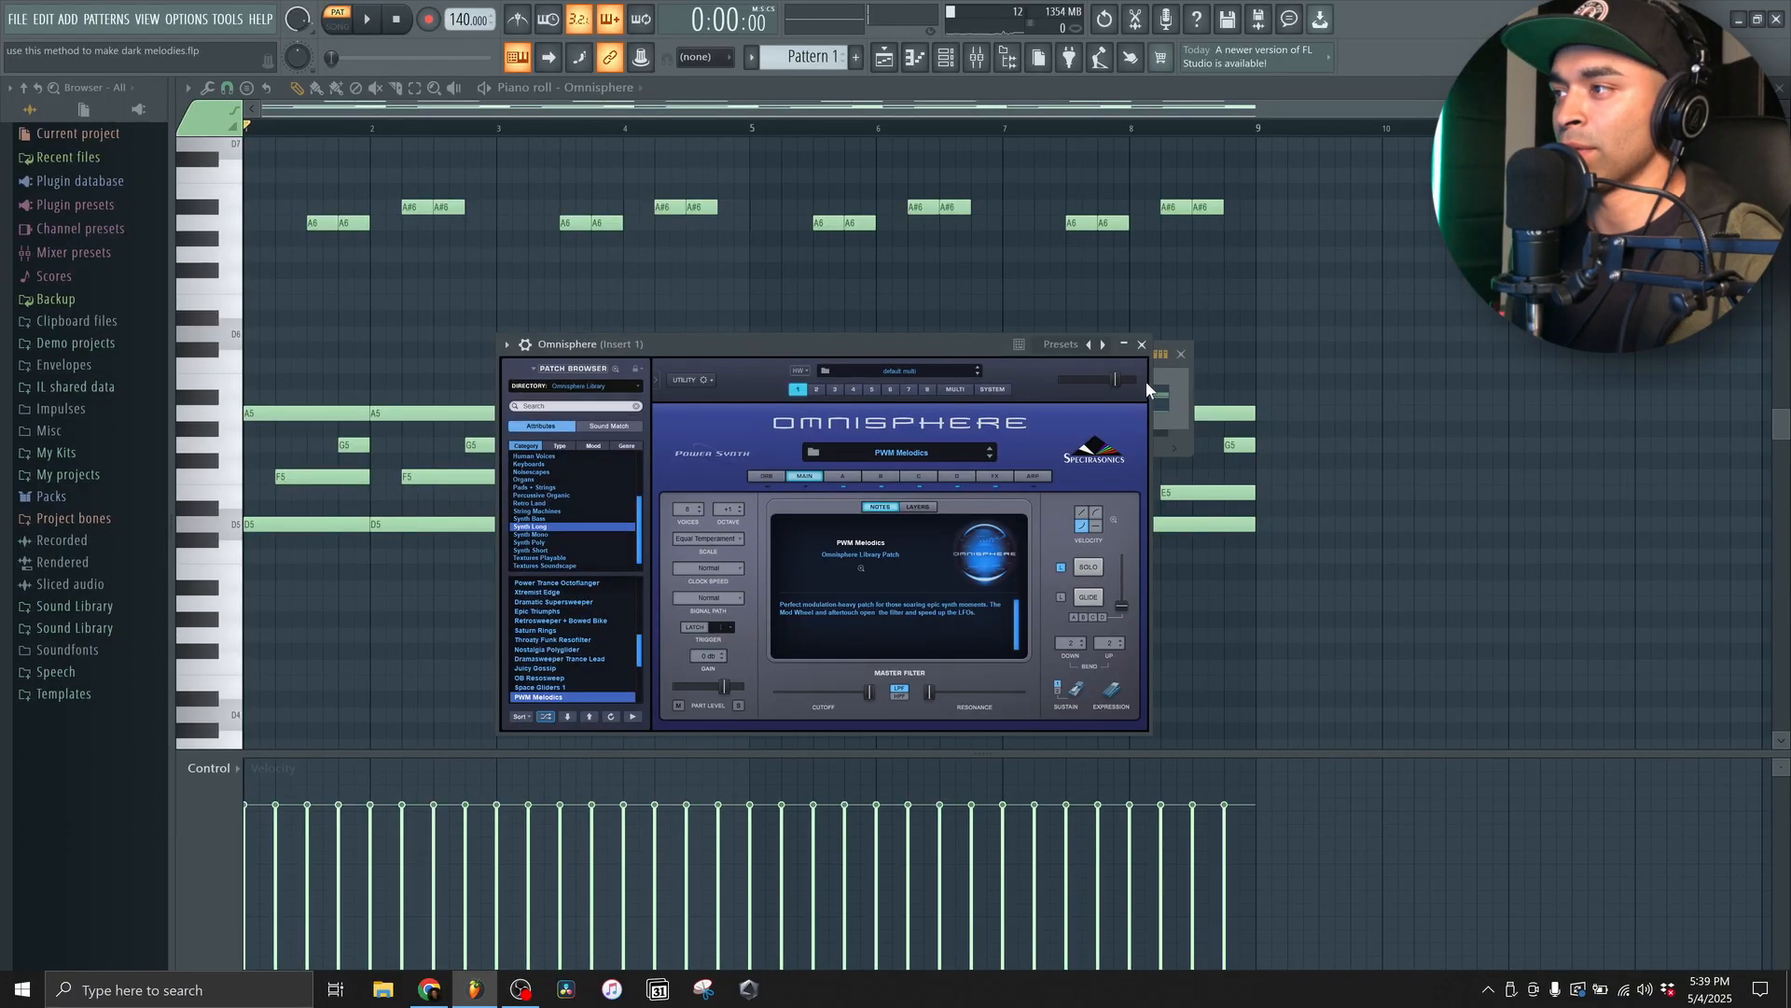
click(1153, 349)
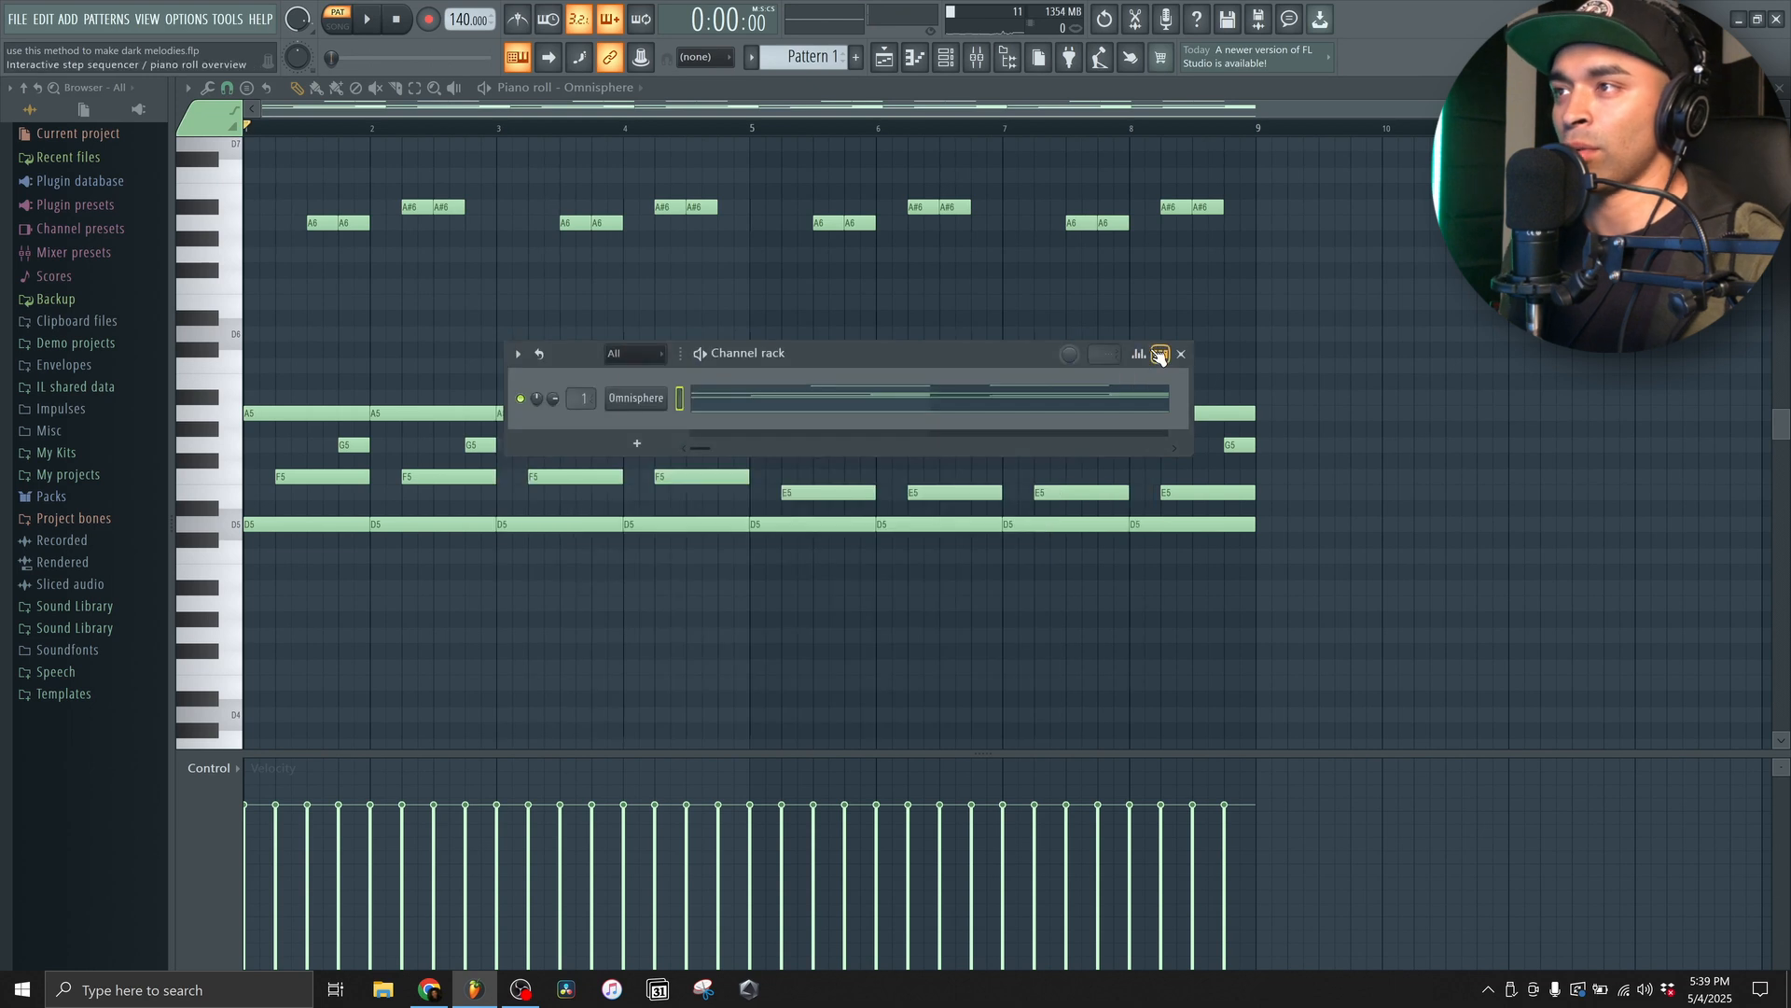
- Show the empty playlist and open the mixer
click(965, 71)
click(892, 69)
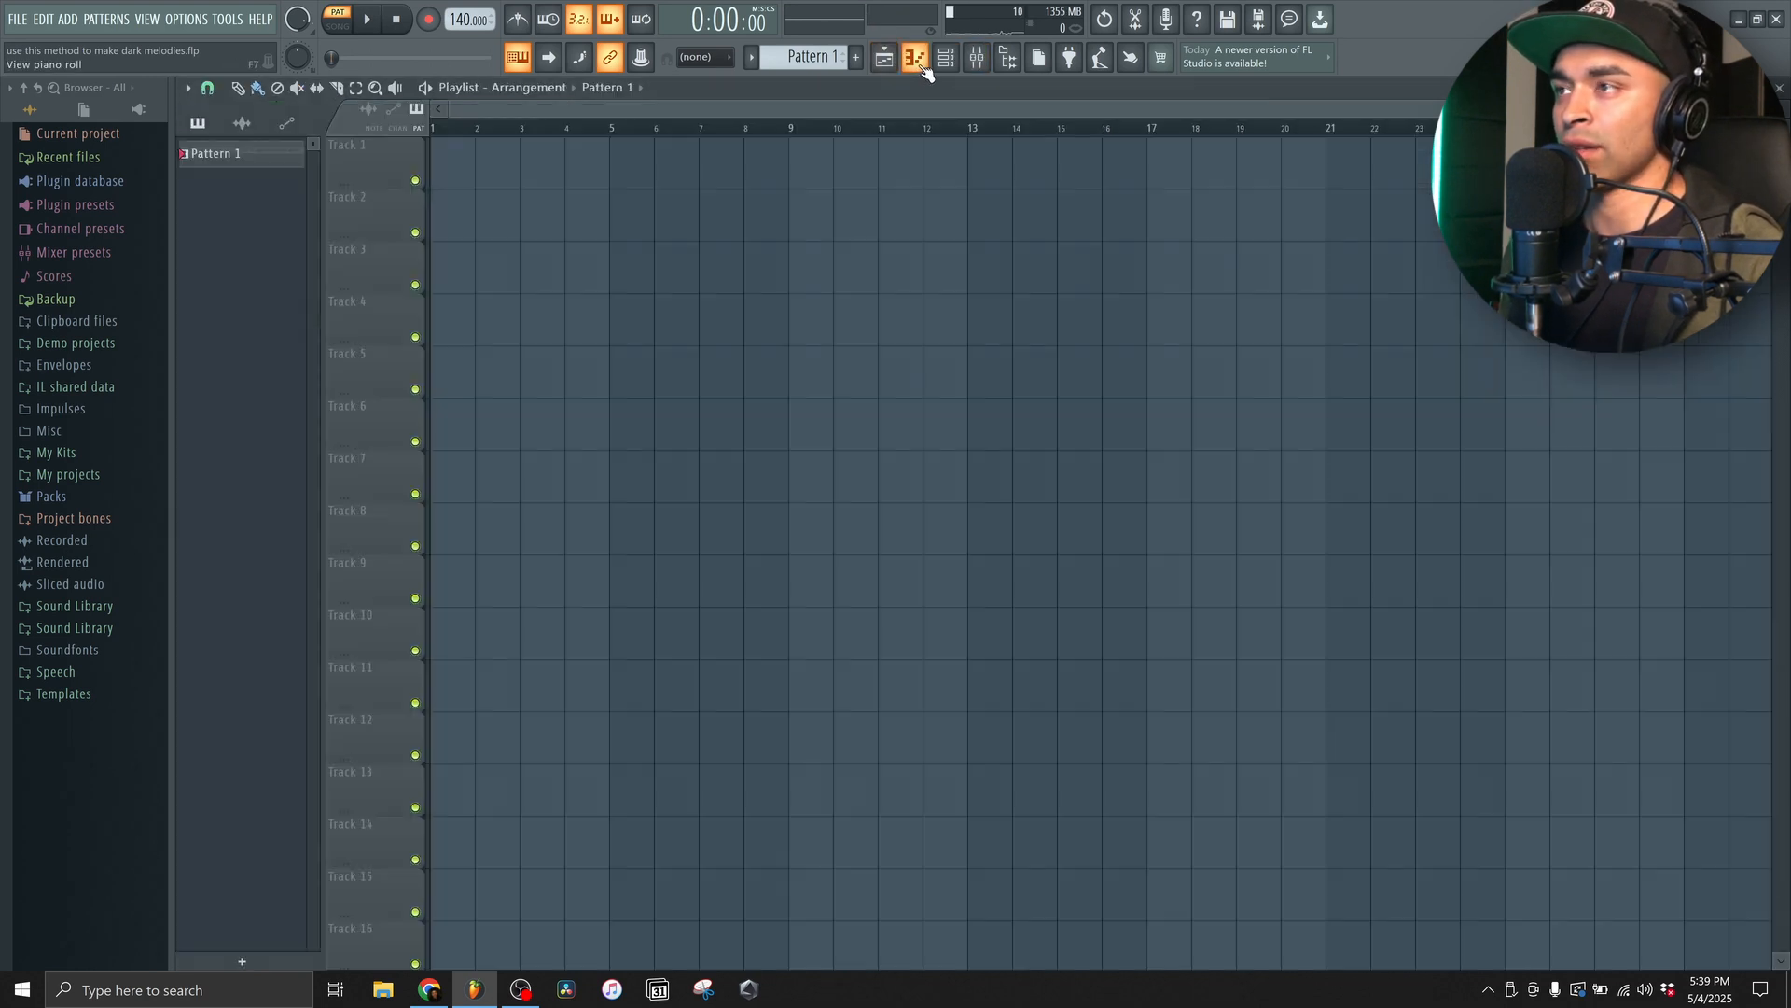
key(F9)
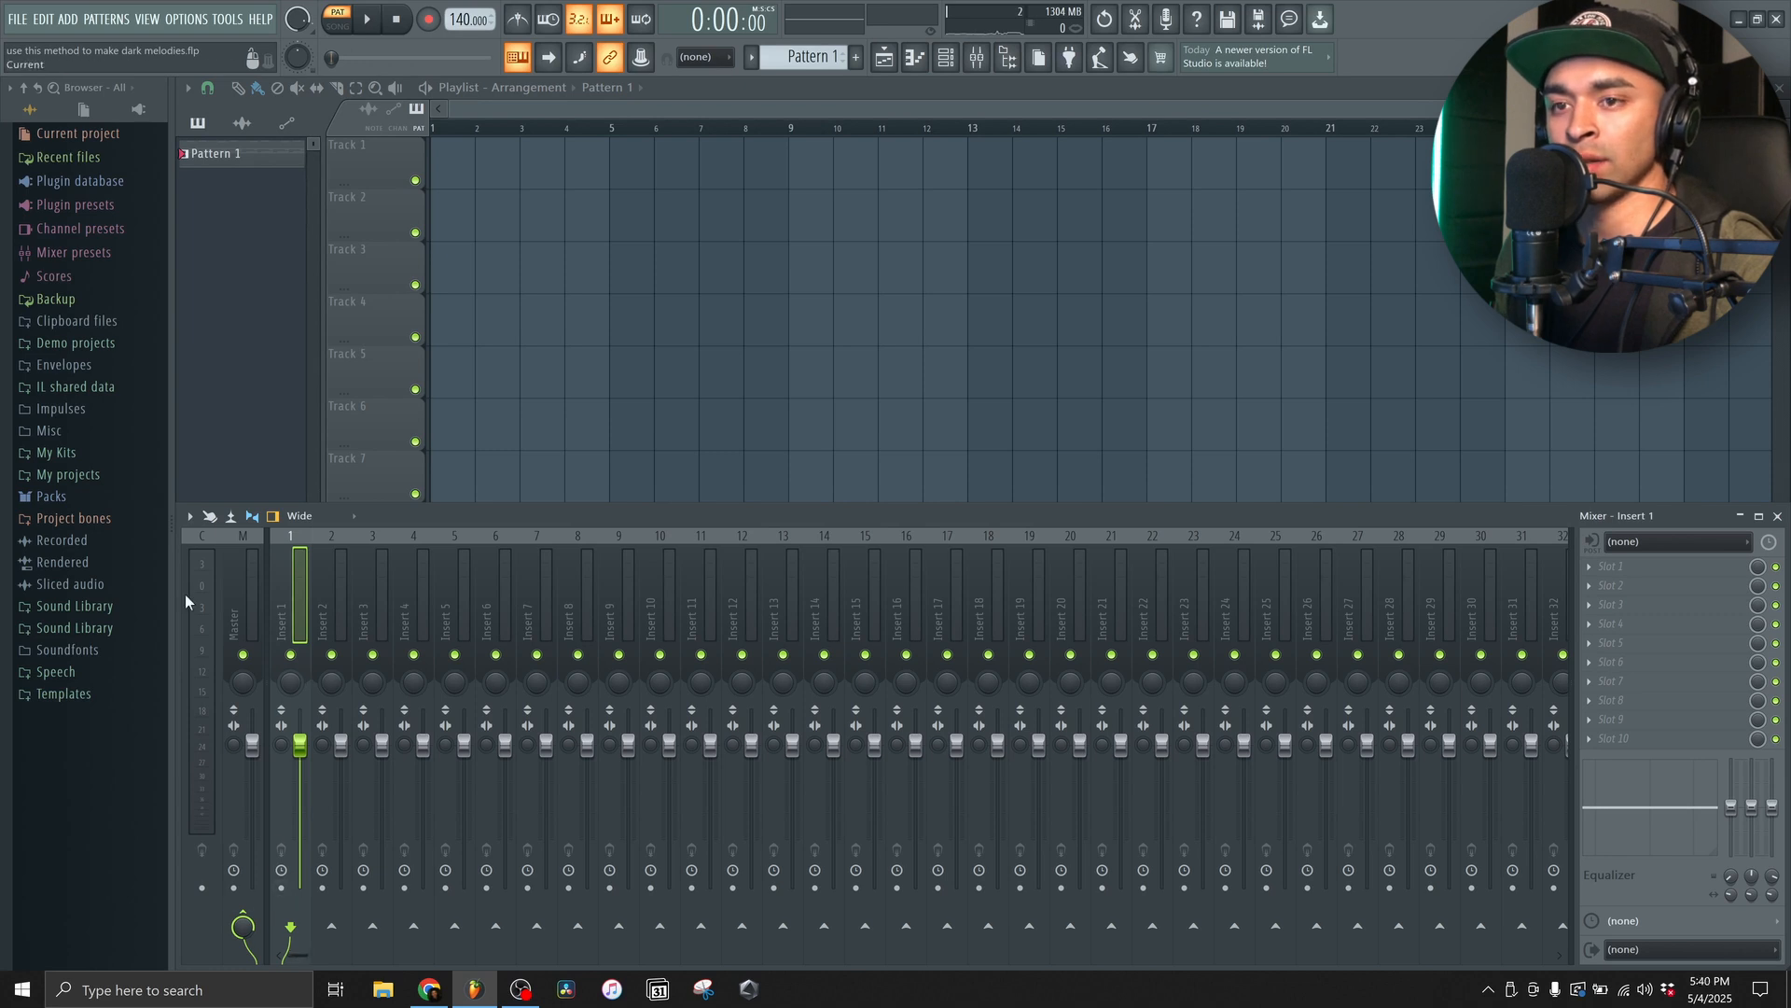
click(189, 518)
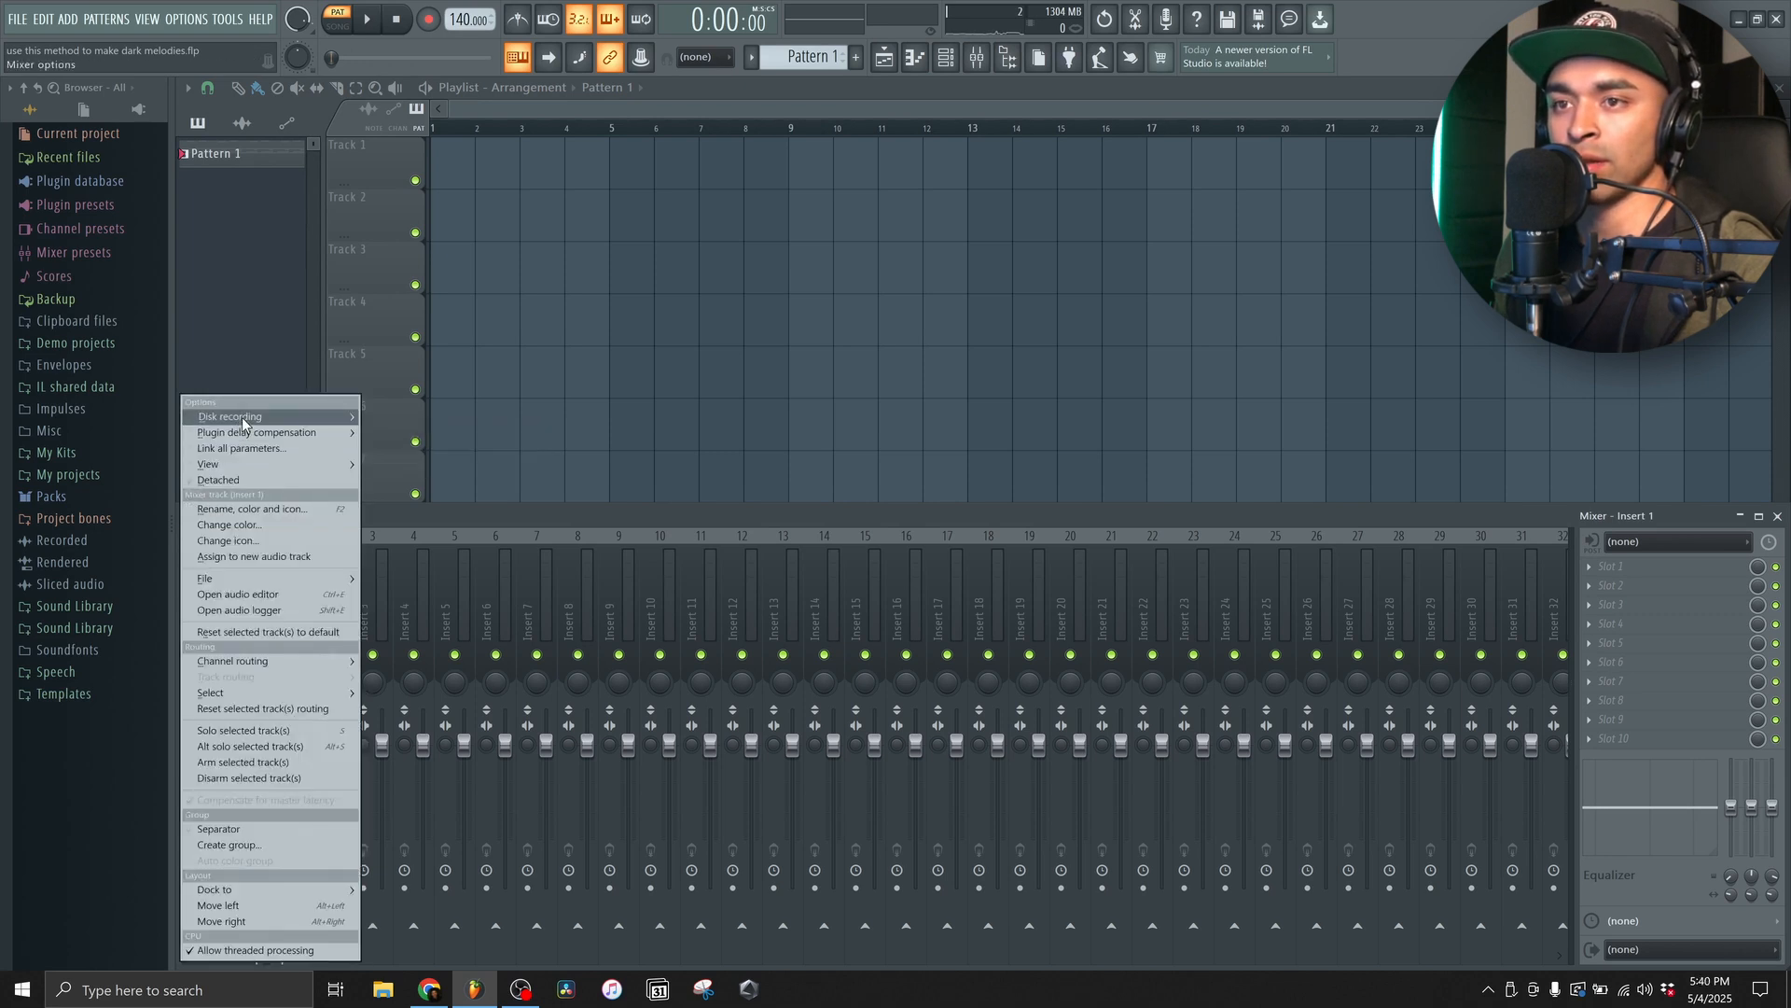
mouse_move(247, 417)
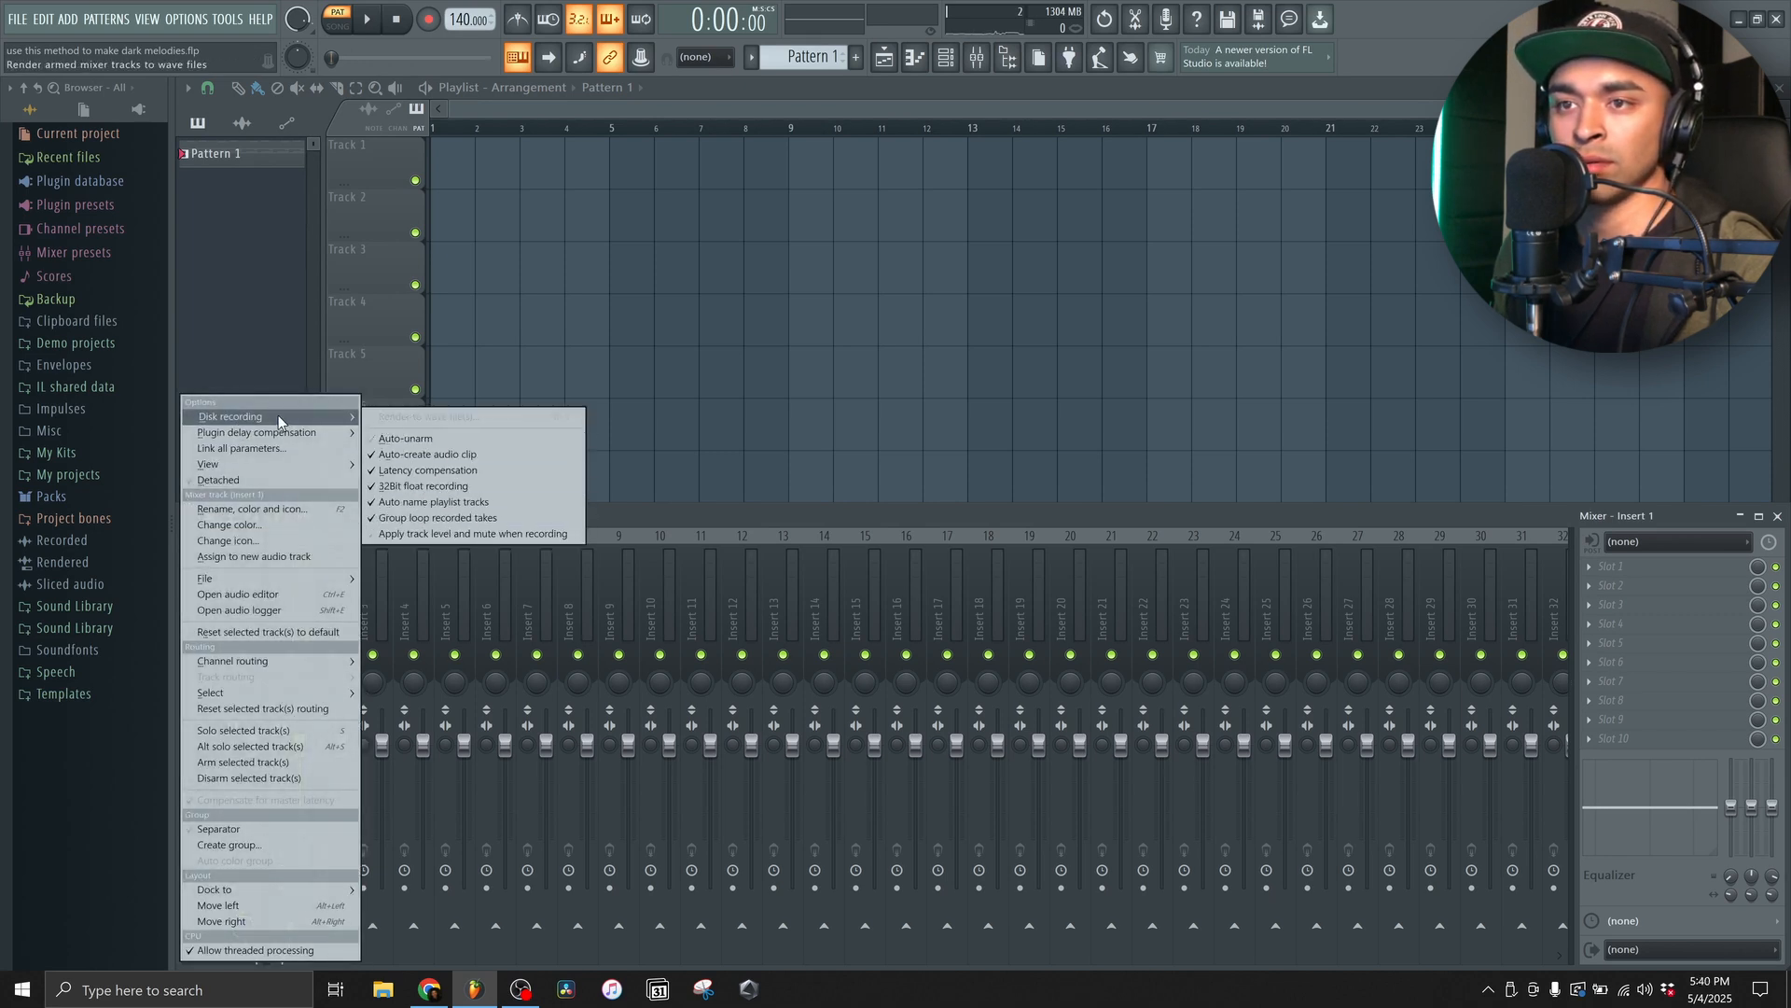
click(628, 511)
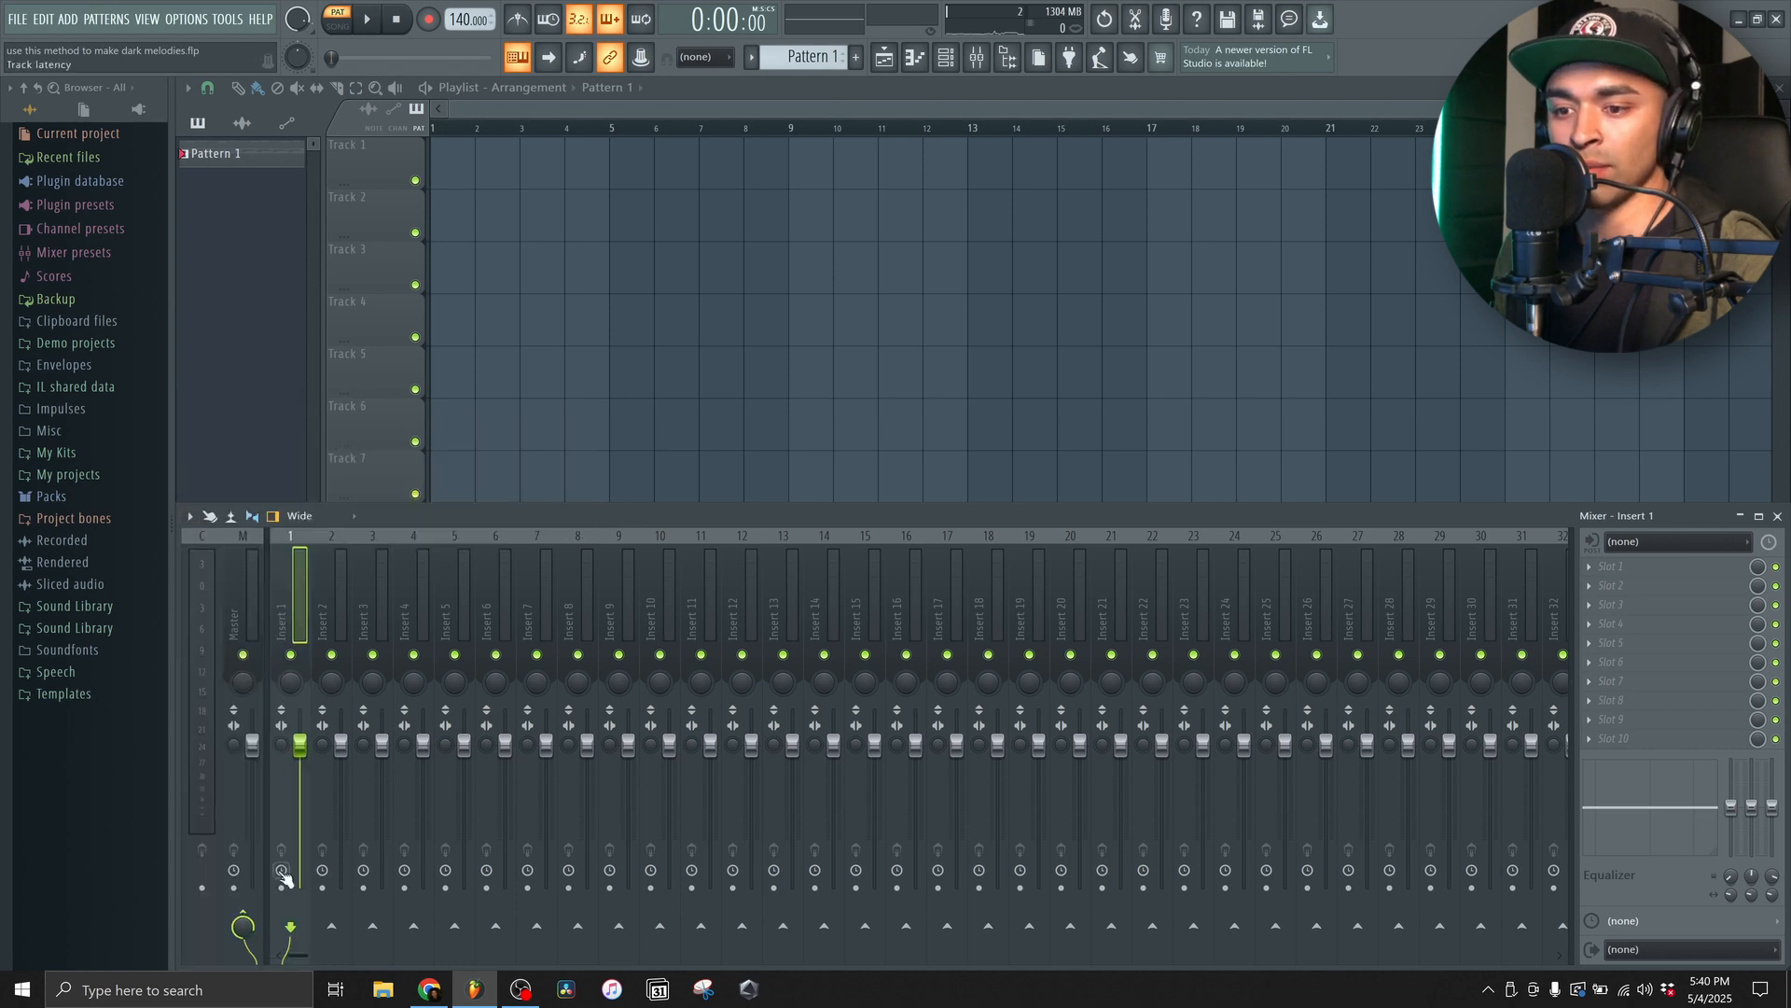
- Arm mixer track Insert 1 for disk recording and render it to a wave file
click(190, 518)
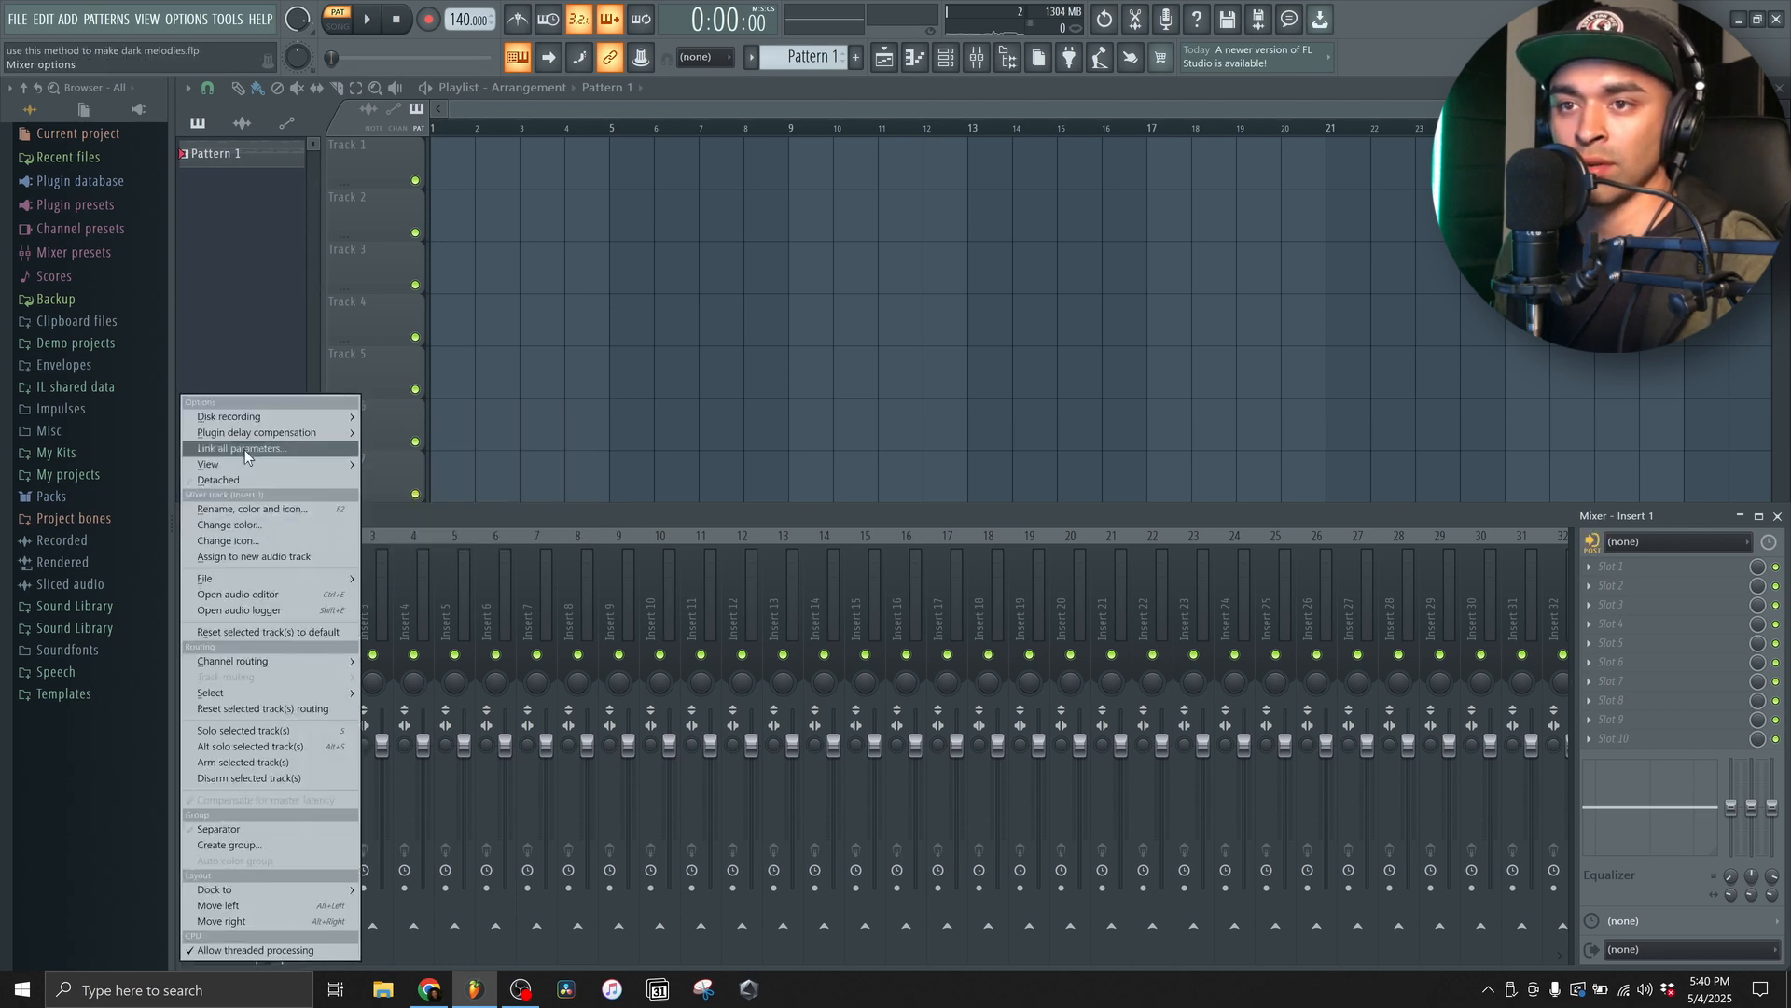
mouse_move(254, 423)
click(407, 416)
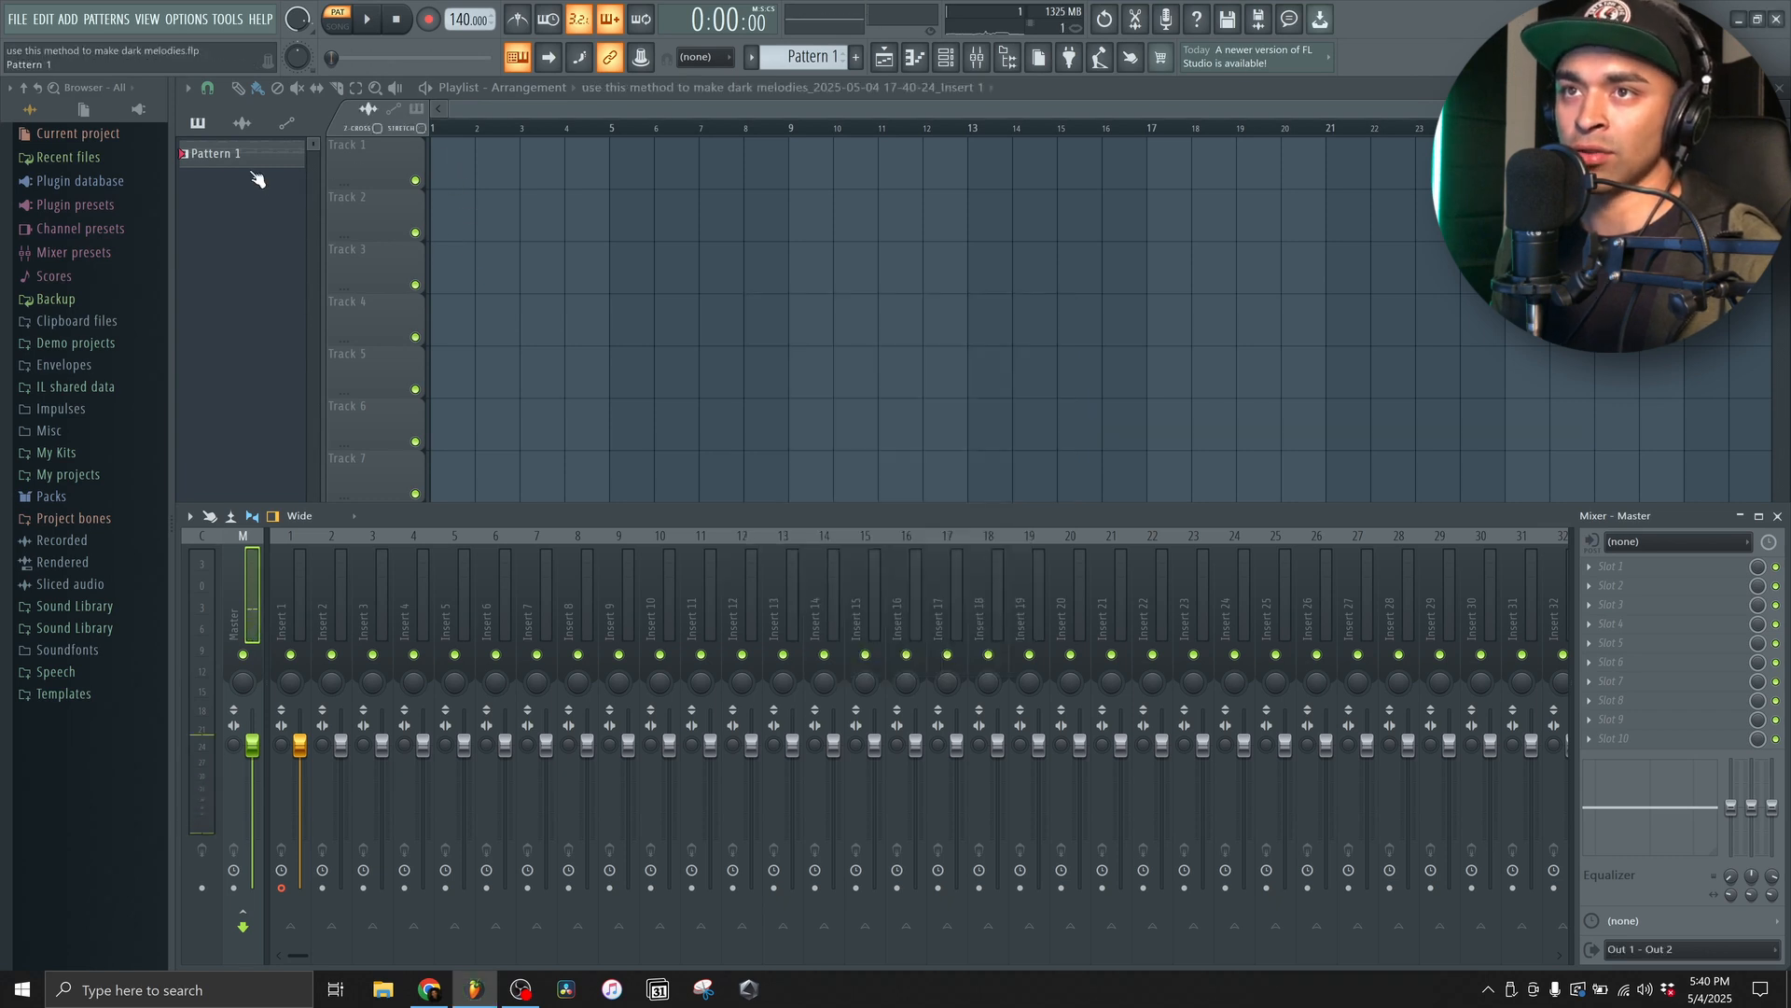
- Close the mixer, place the rendered Insert 1 audio clip at bar 1 of playlist Track 1 and play it
click(437, 165)
key(F9)
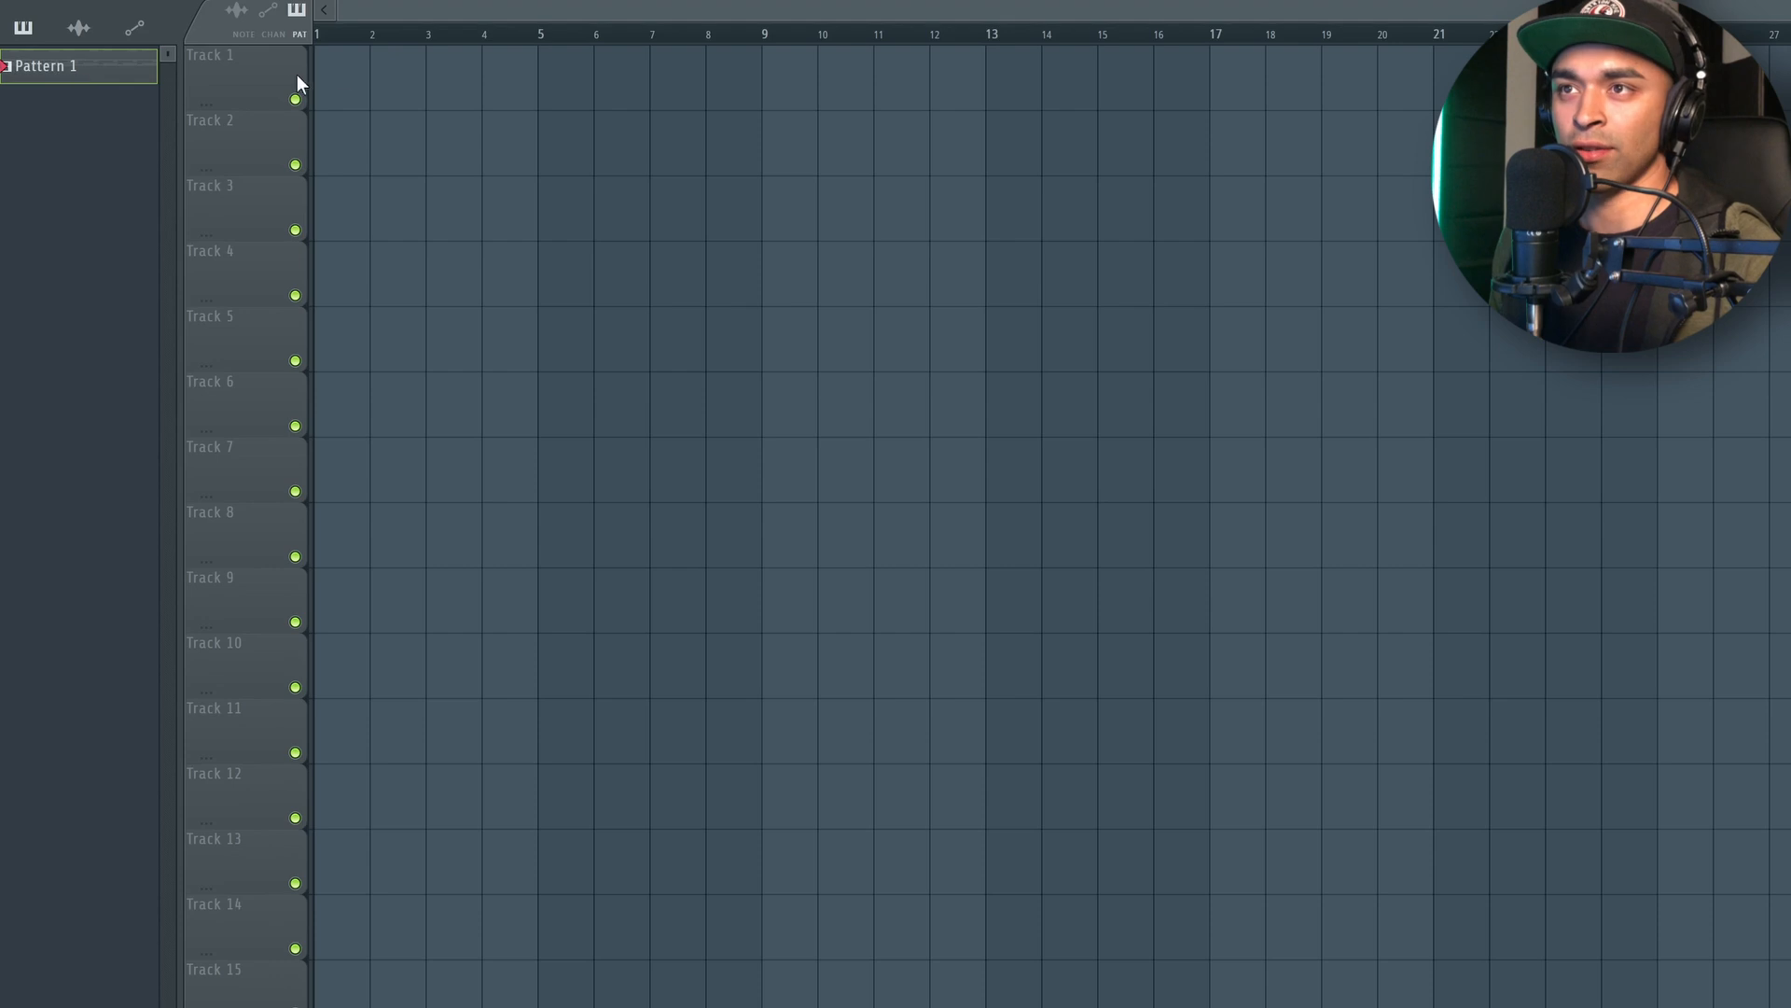
click(344, 75)
right_click(420, 88)
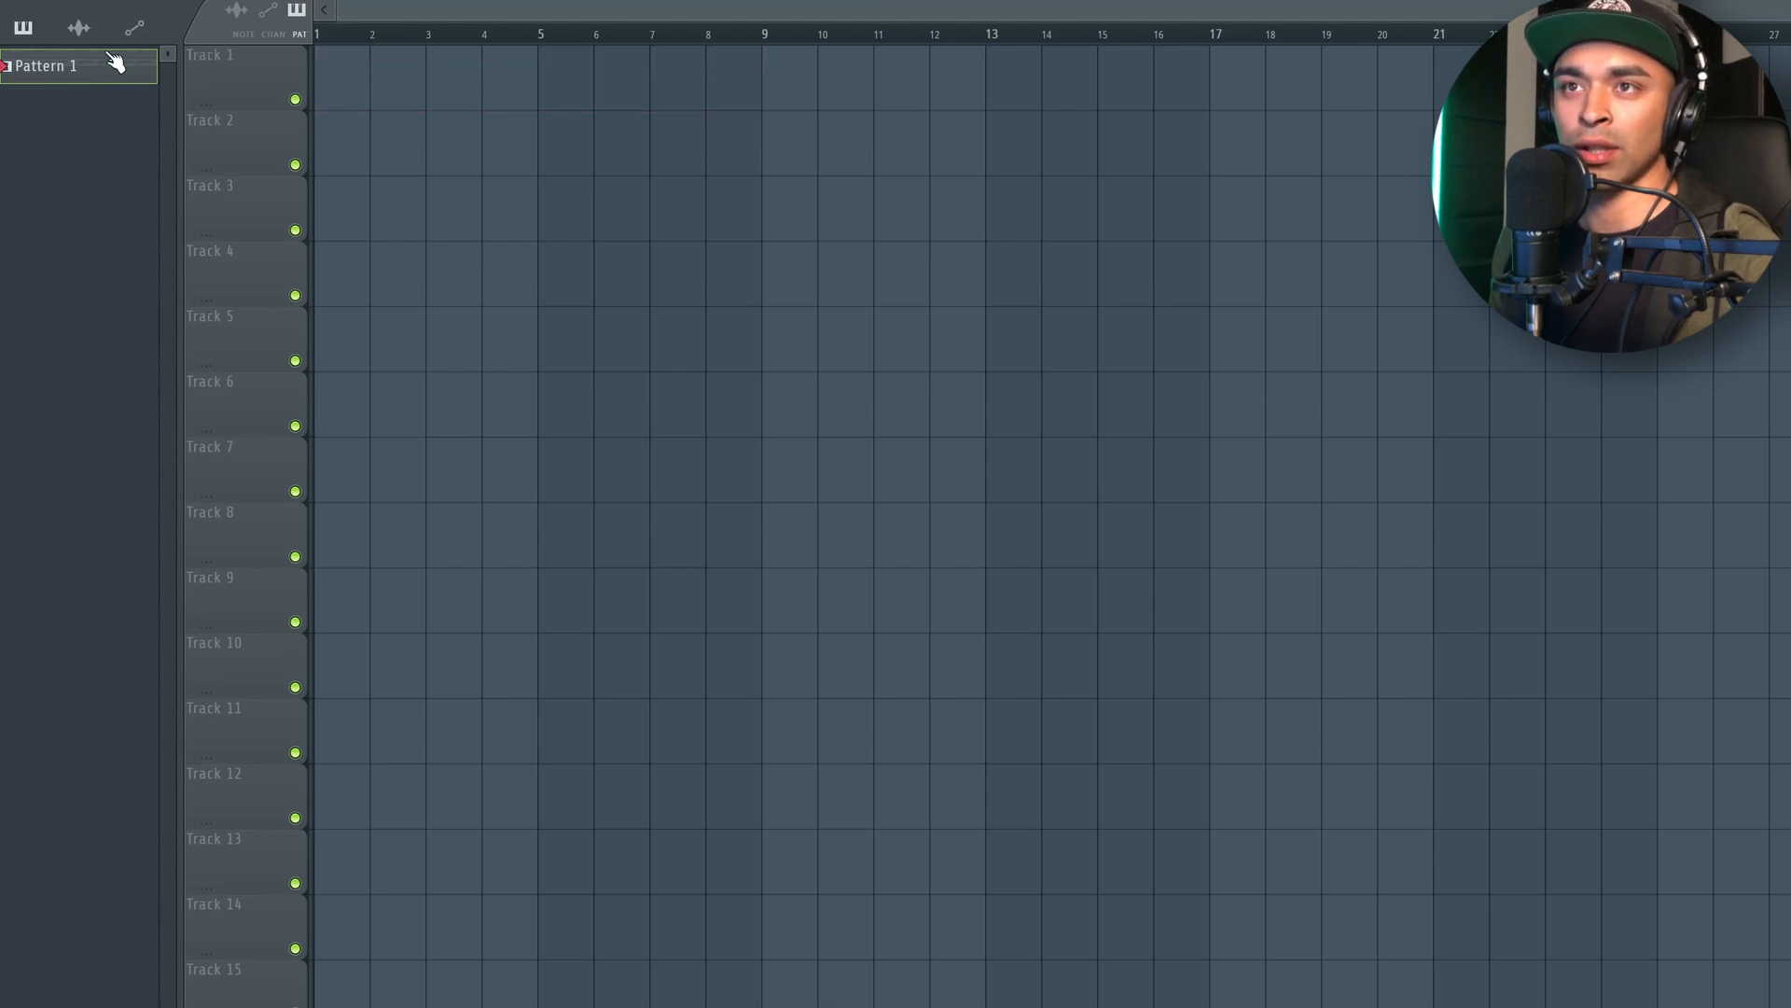
click(325, 87)
key(space)
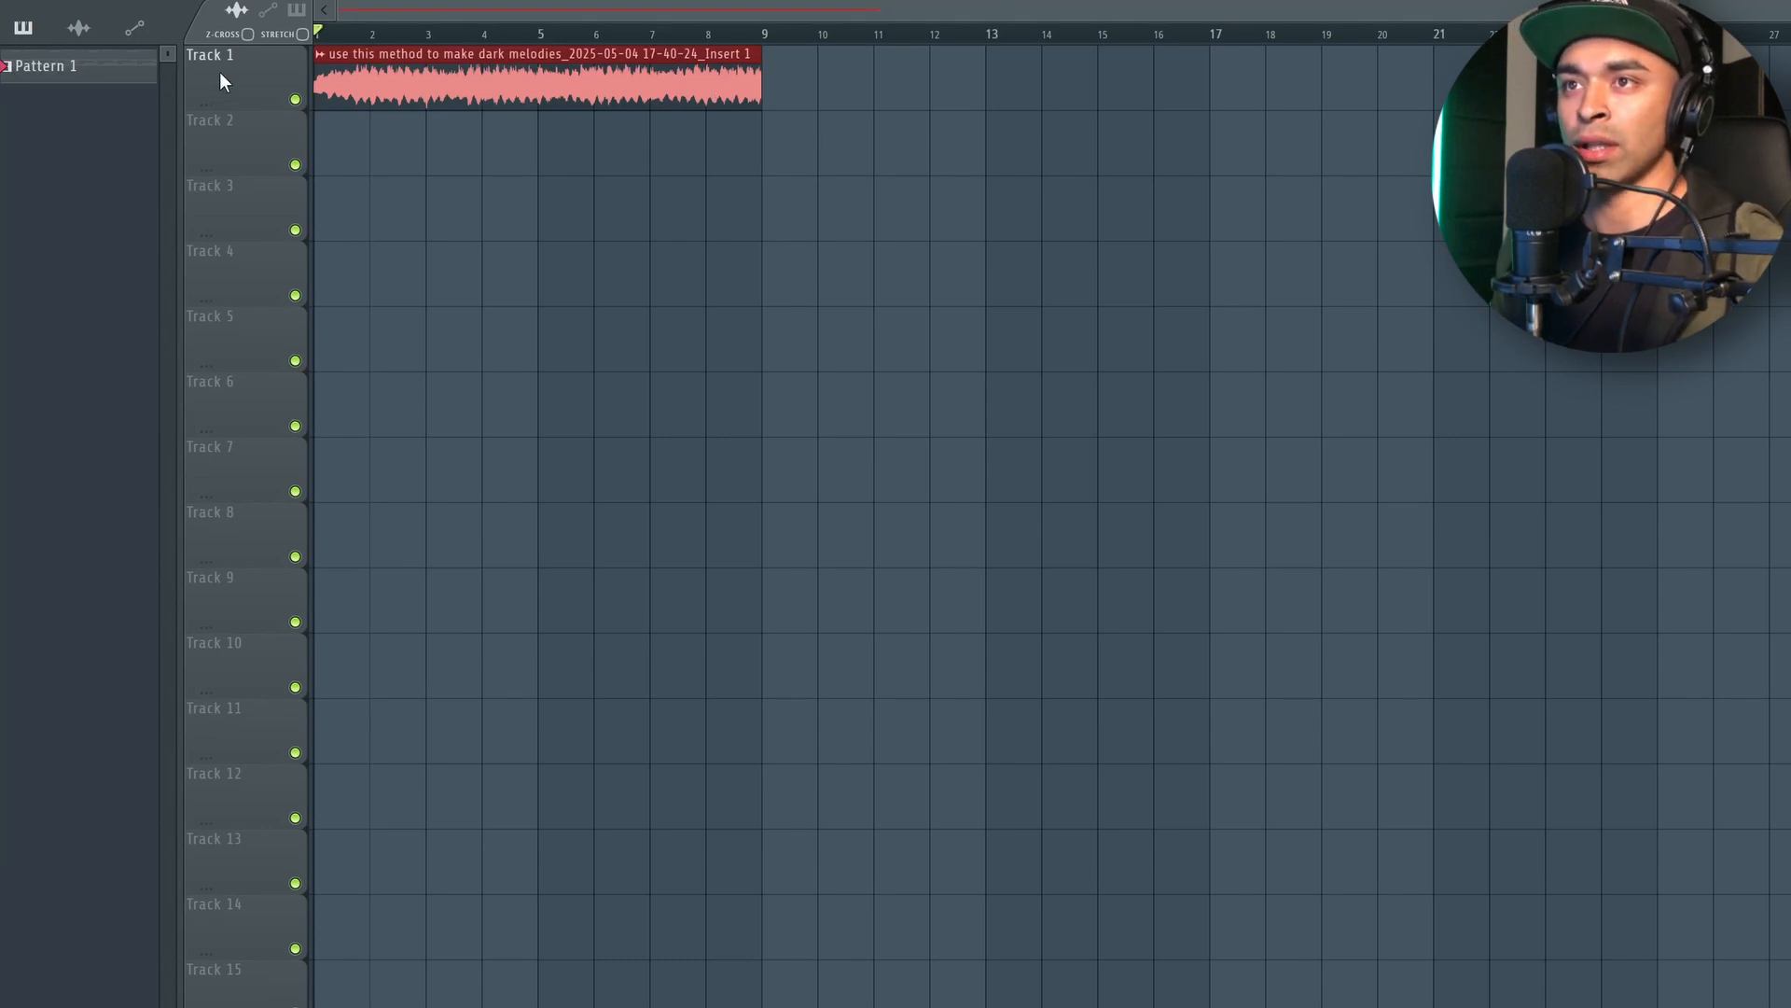
- Reverse the rendered audio clip in its sampler settings, close them and play the clip
double_click(252, 77)
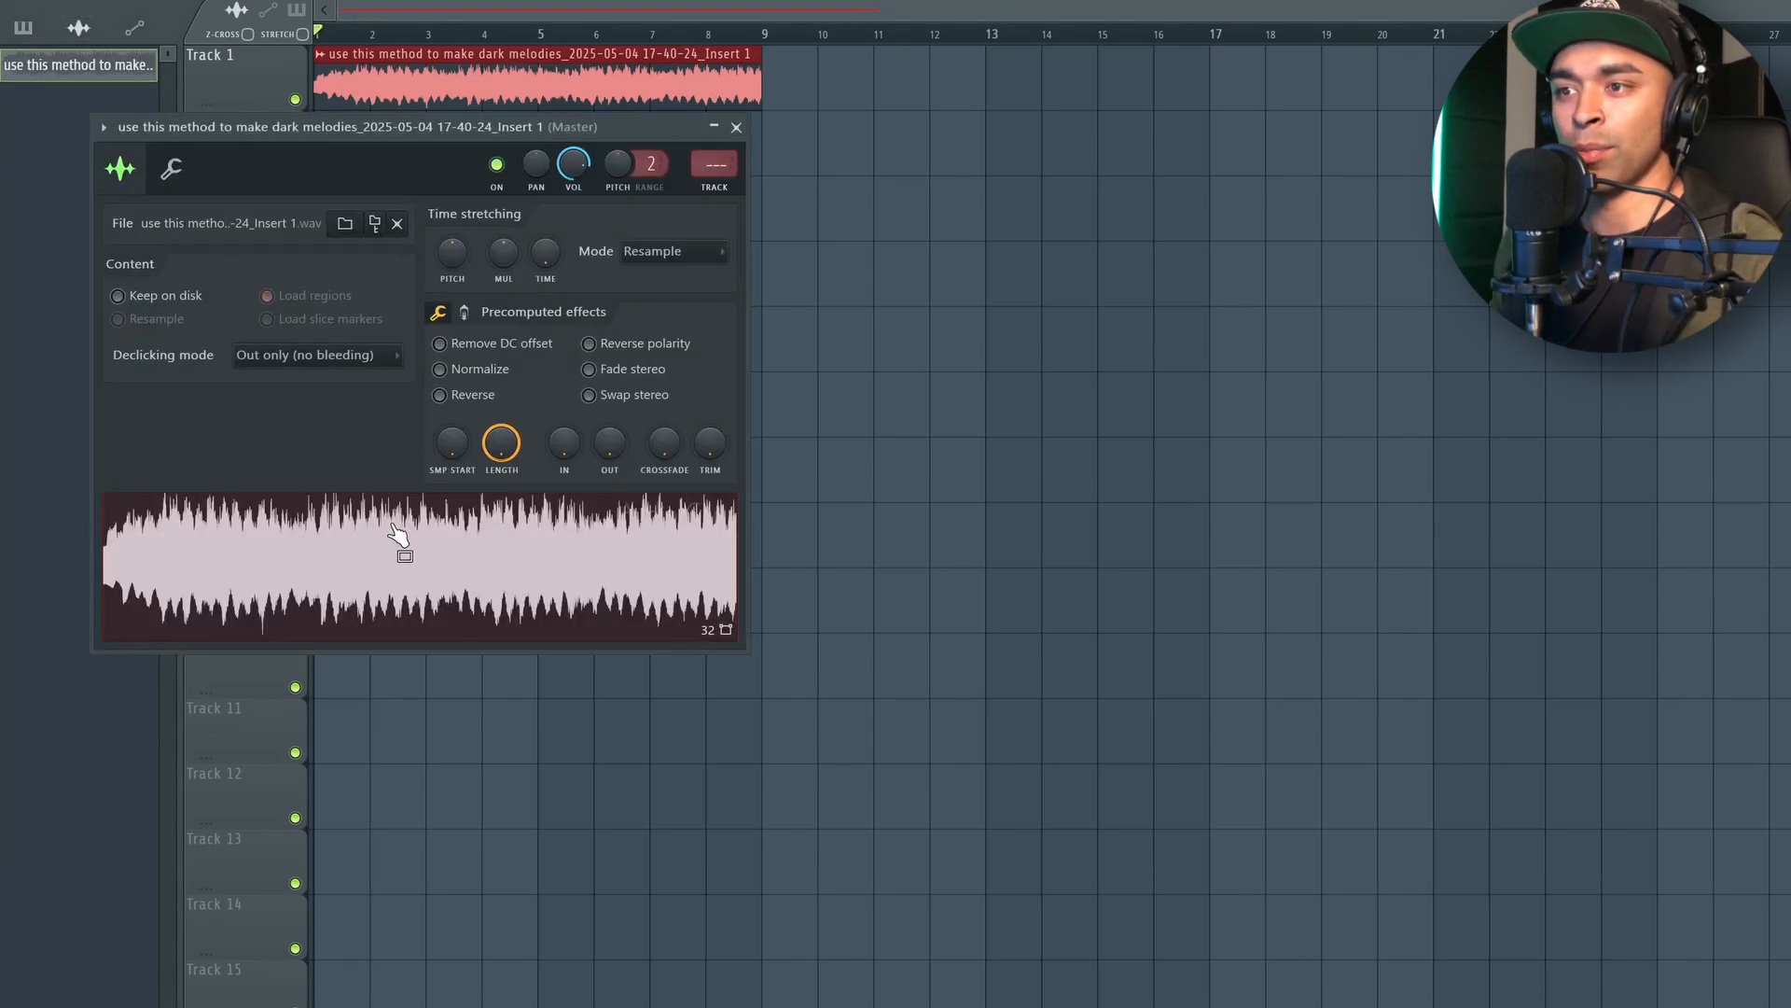
click(440, 396)
click(737, 127)
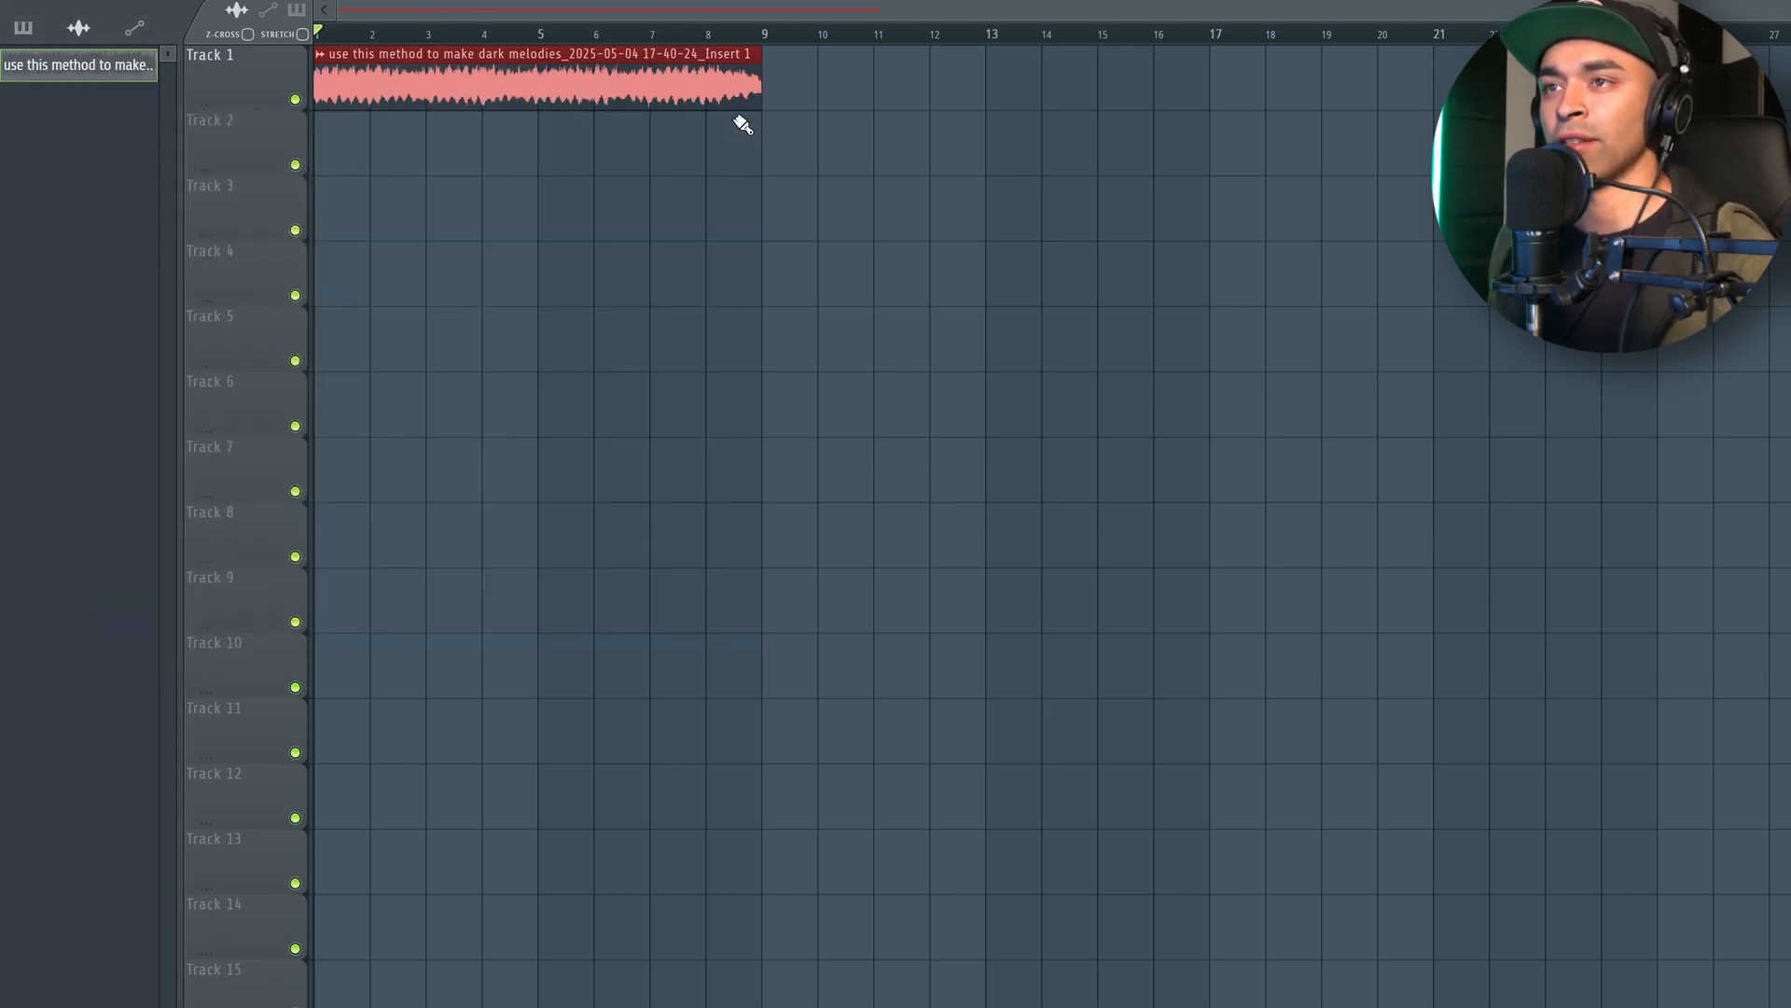
key(space)
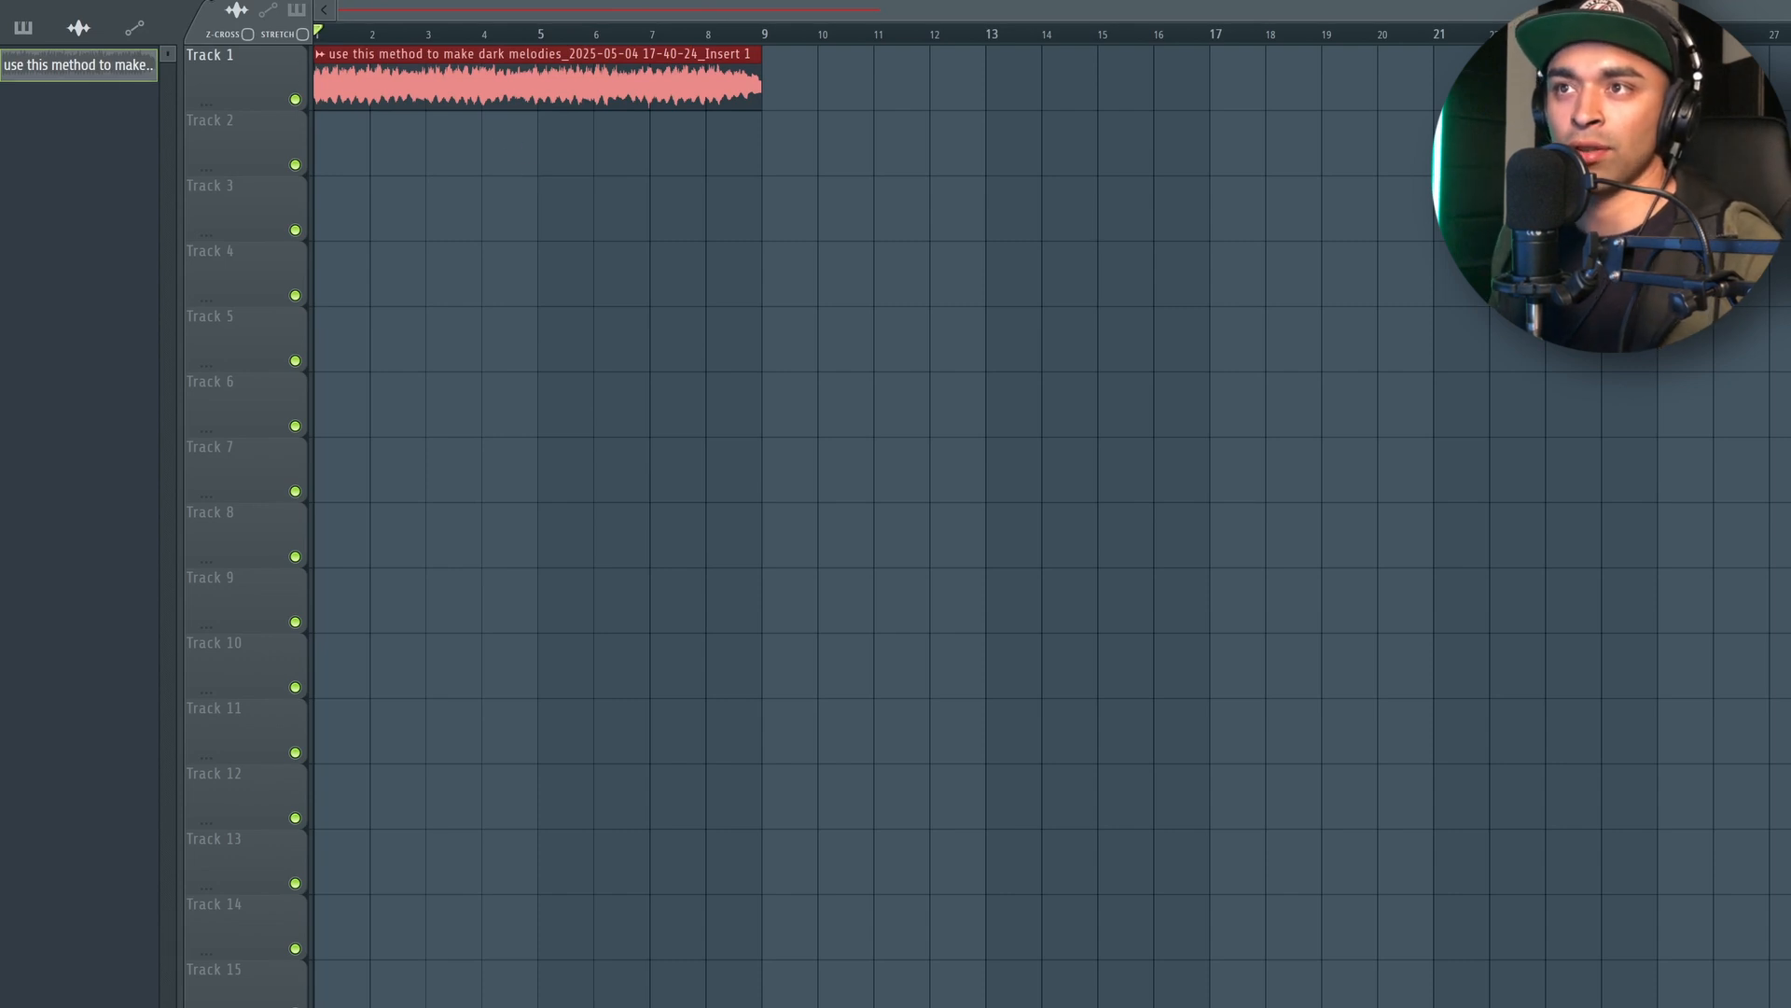
- Hide the channel rack and play the sliced audio clips on playlist Track 2
click(392, 87)
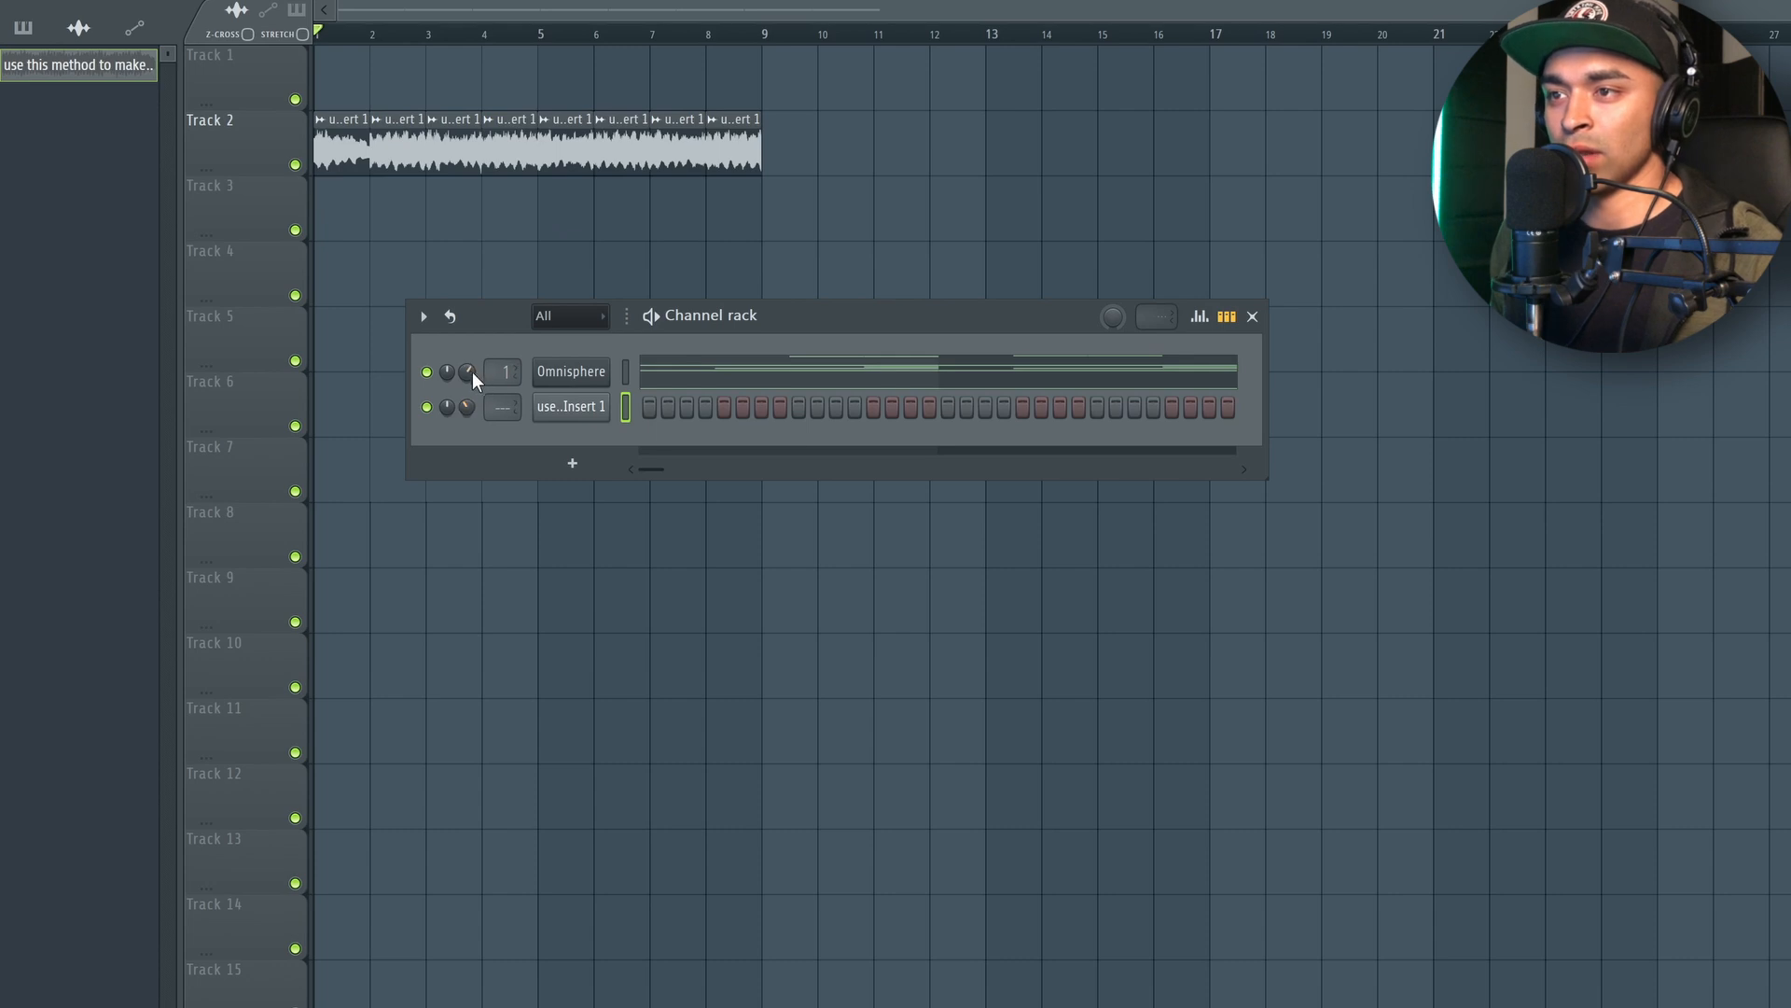
key(F6)
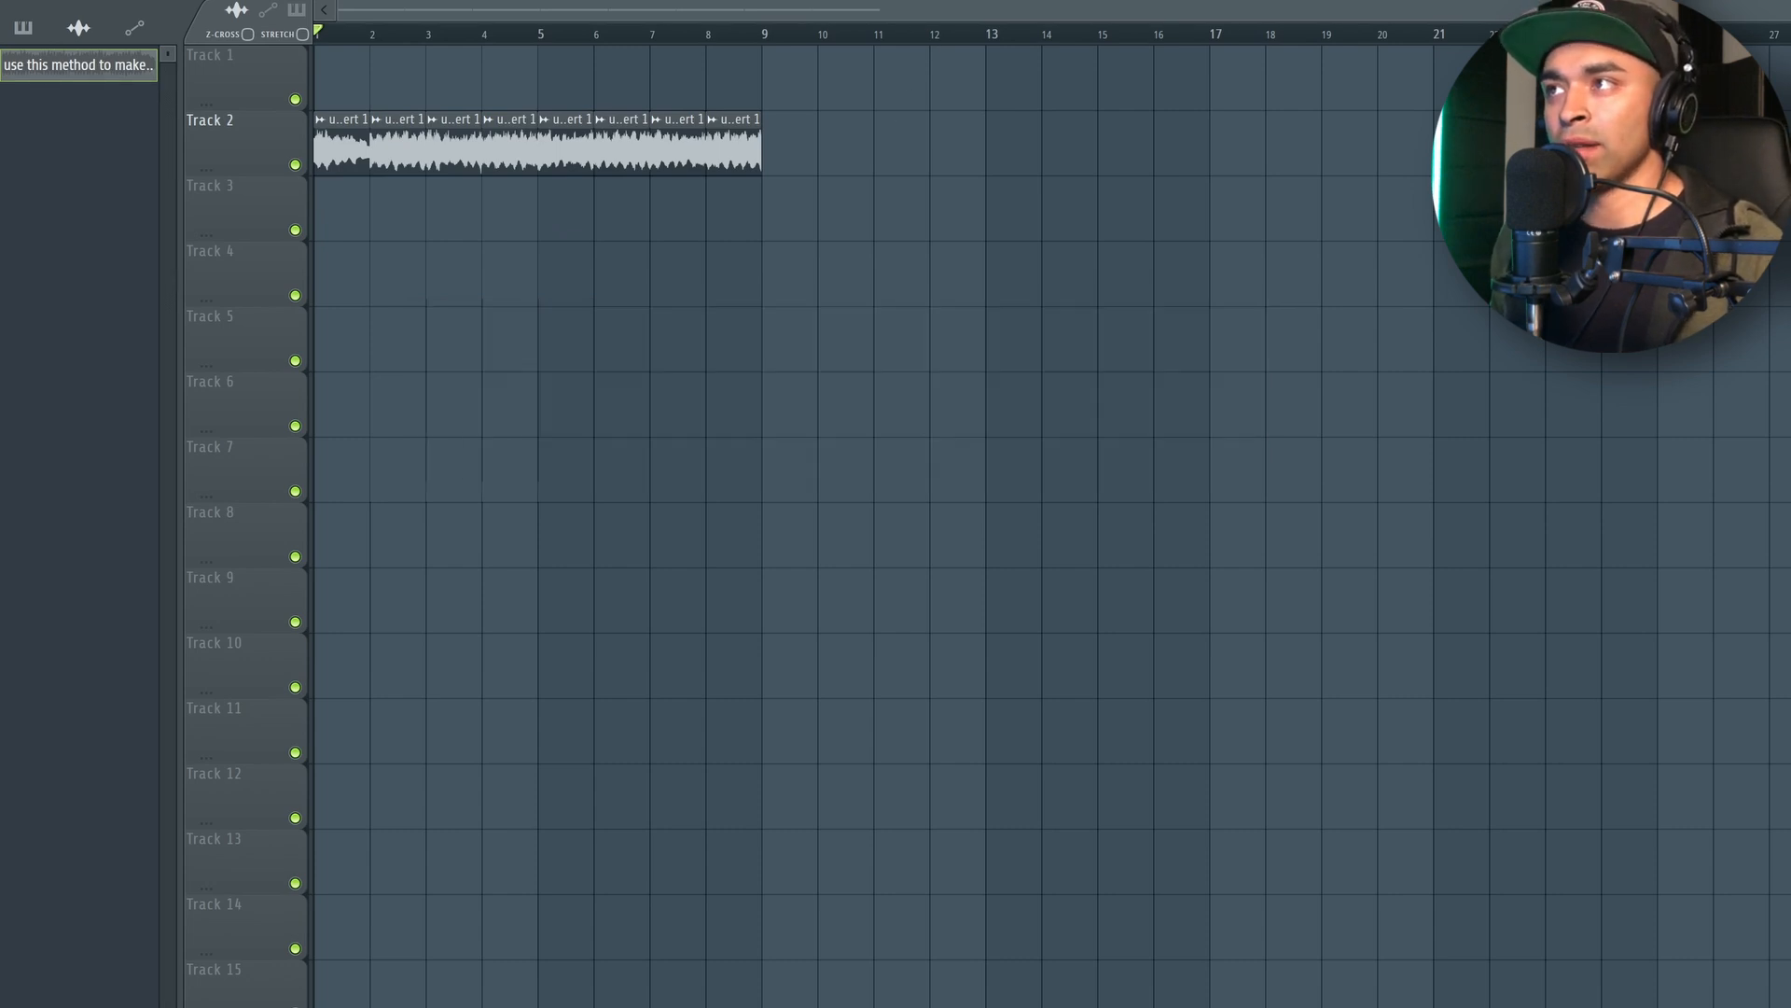
key(space)
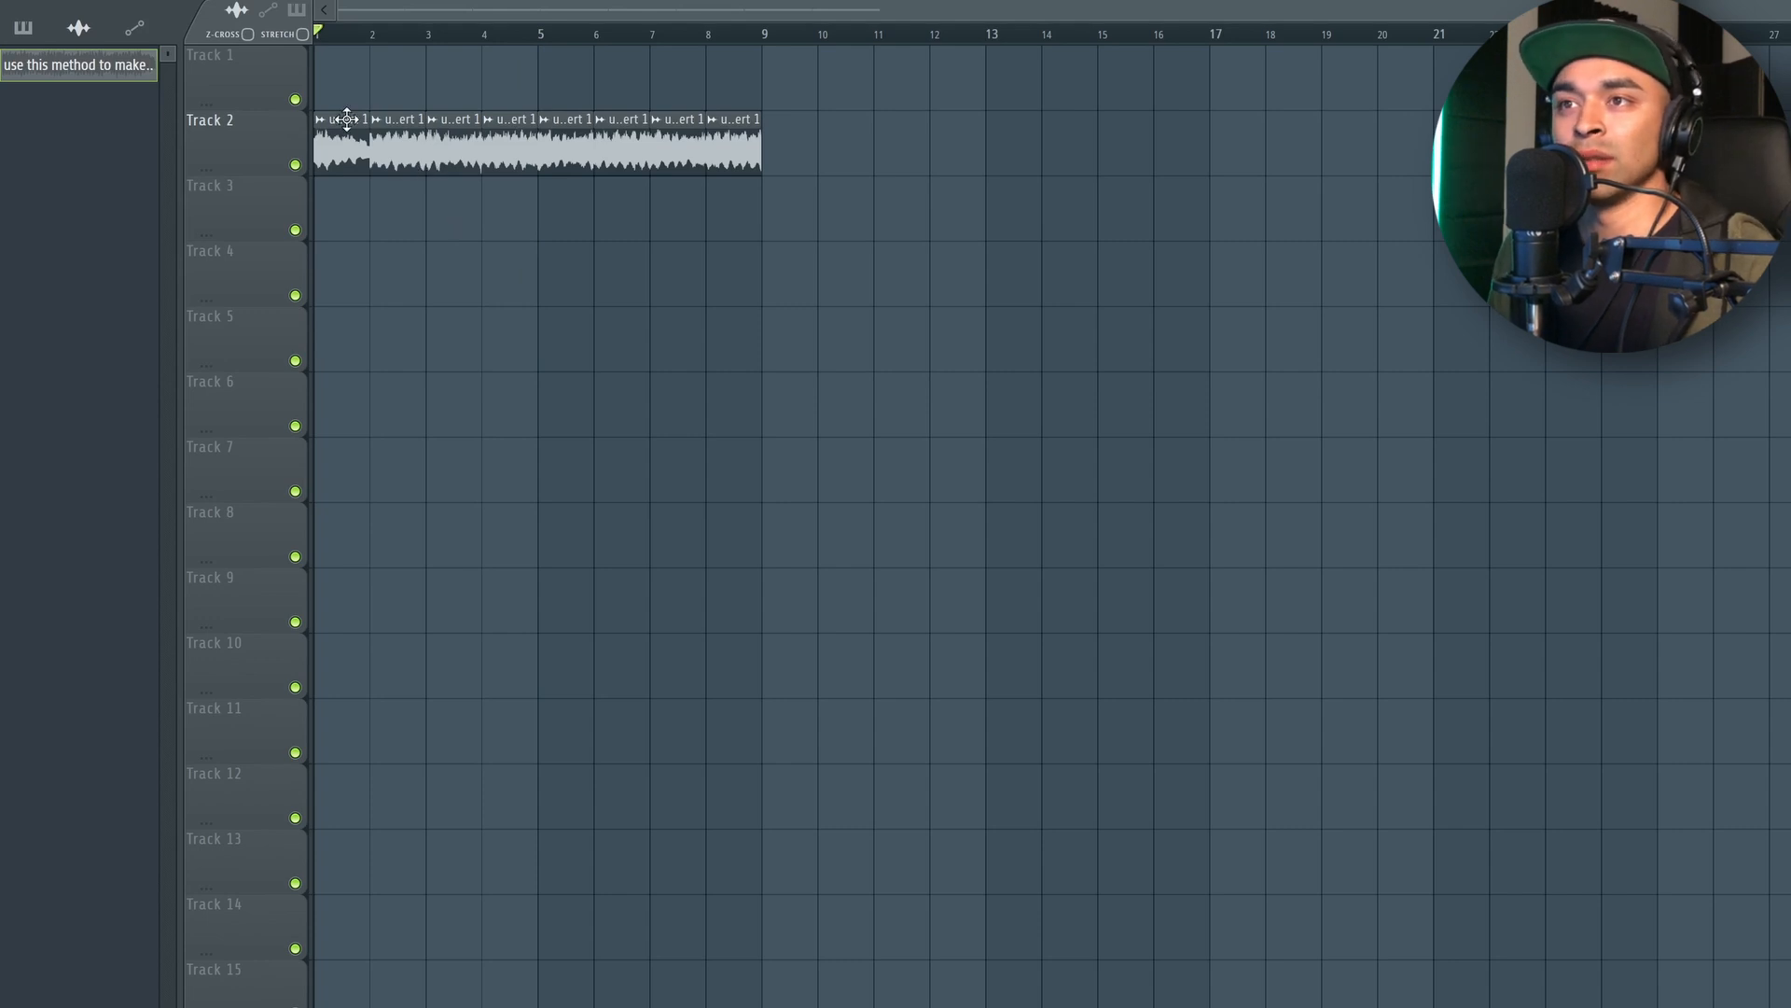
- Set the declicking mode of the rendered audio clip to Generic (bleeding) and close its sampler settings
scroll(351, 39, up, 3)
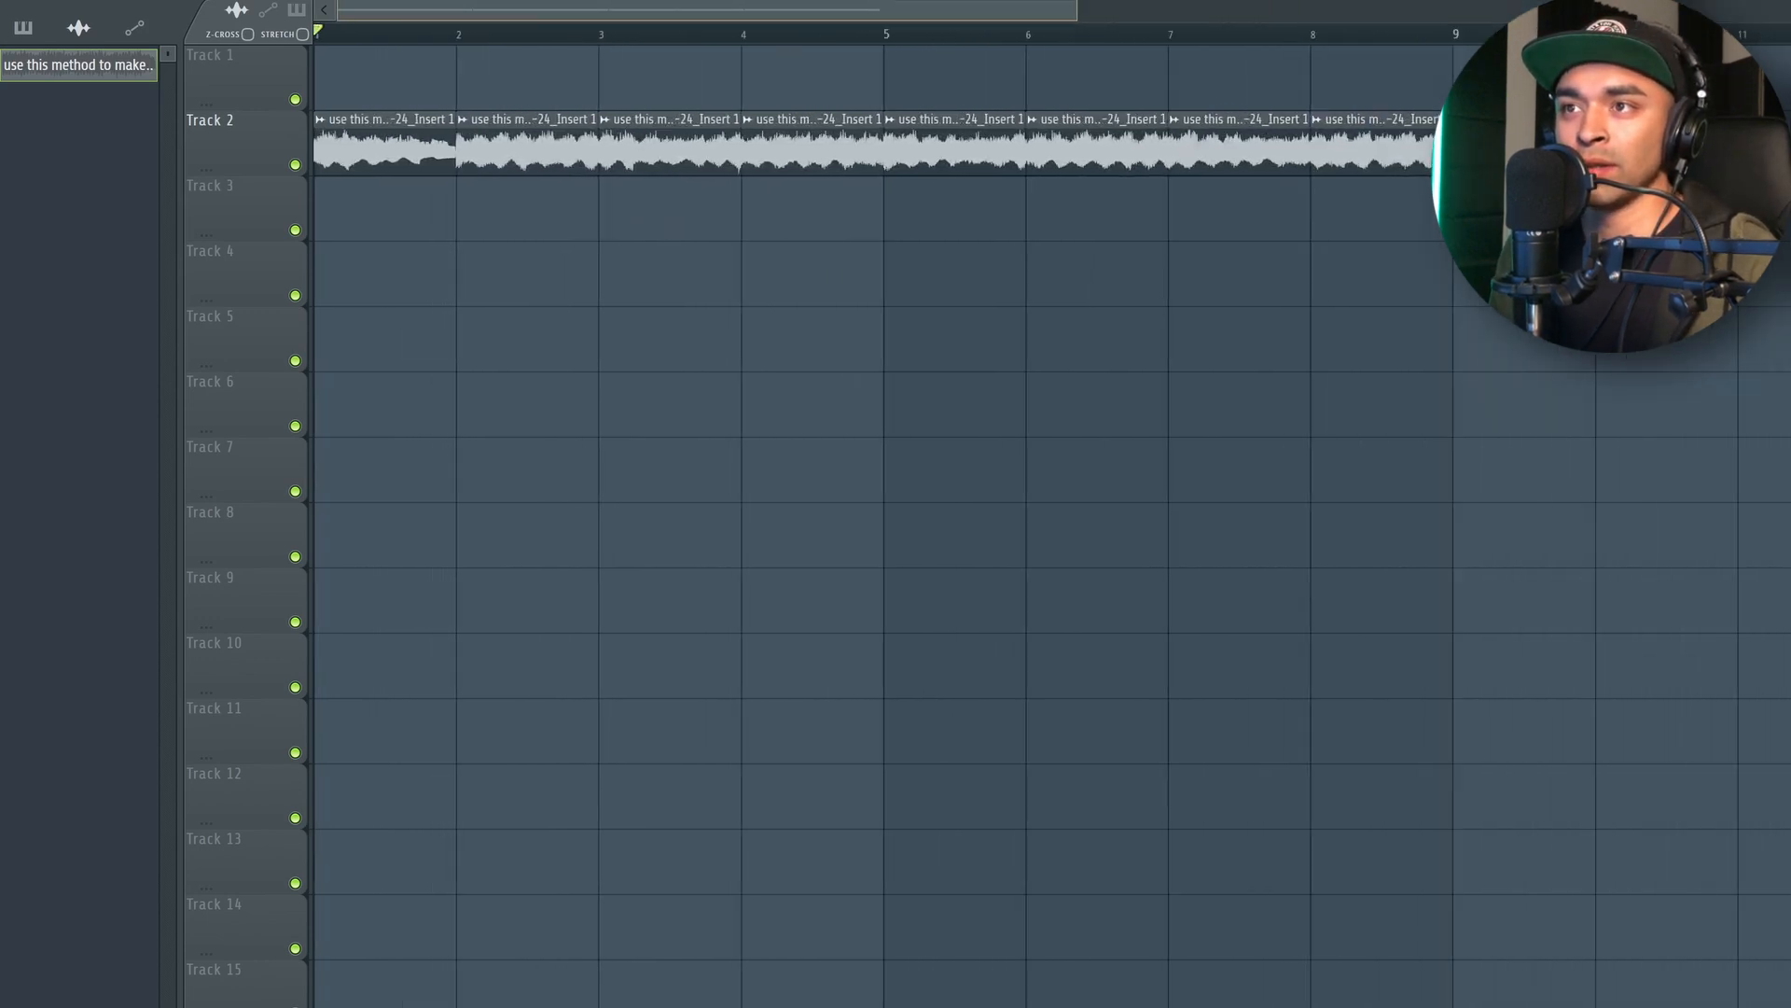
click(78, 70)
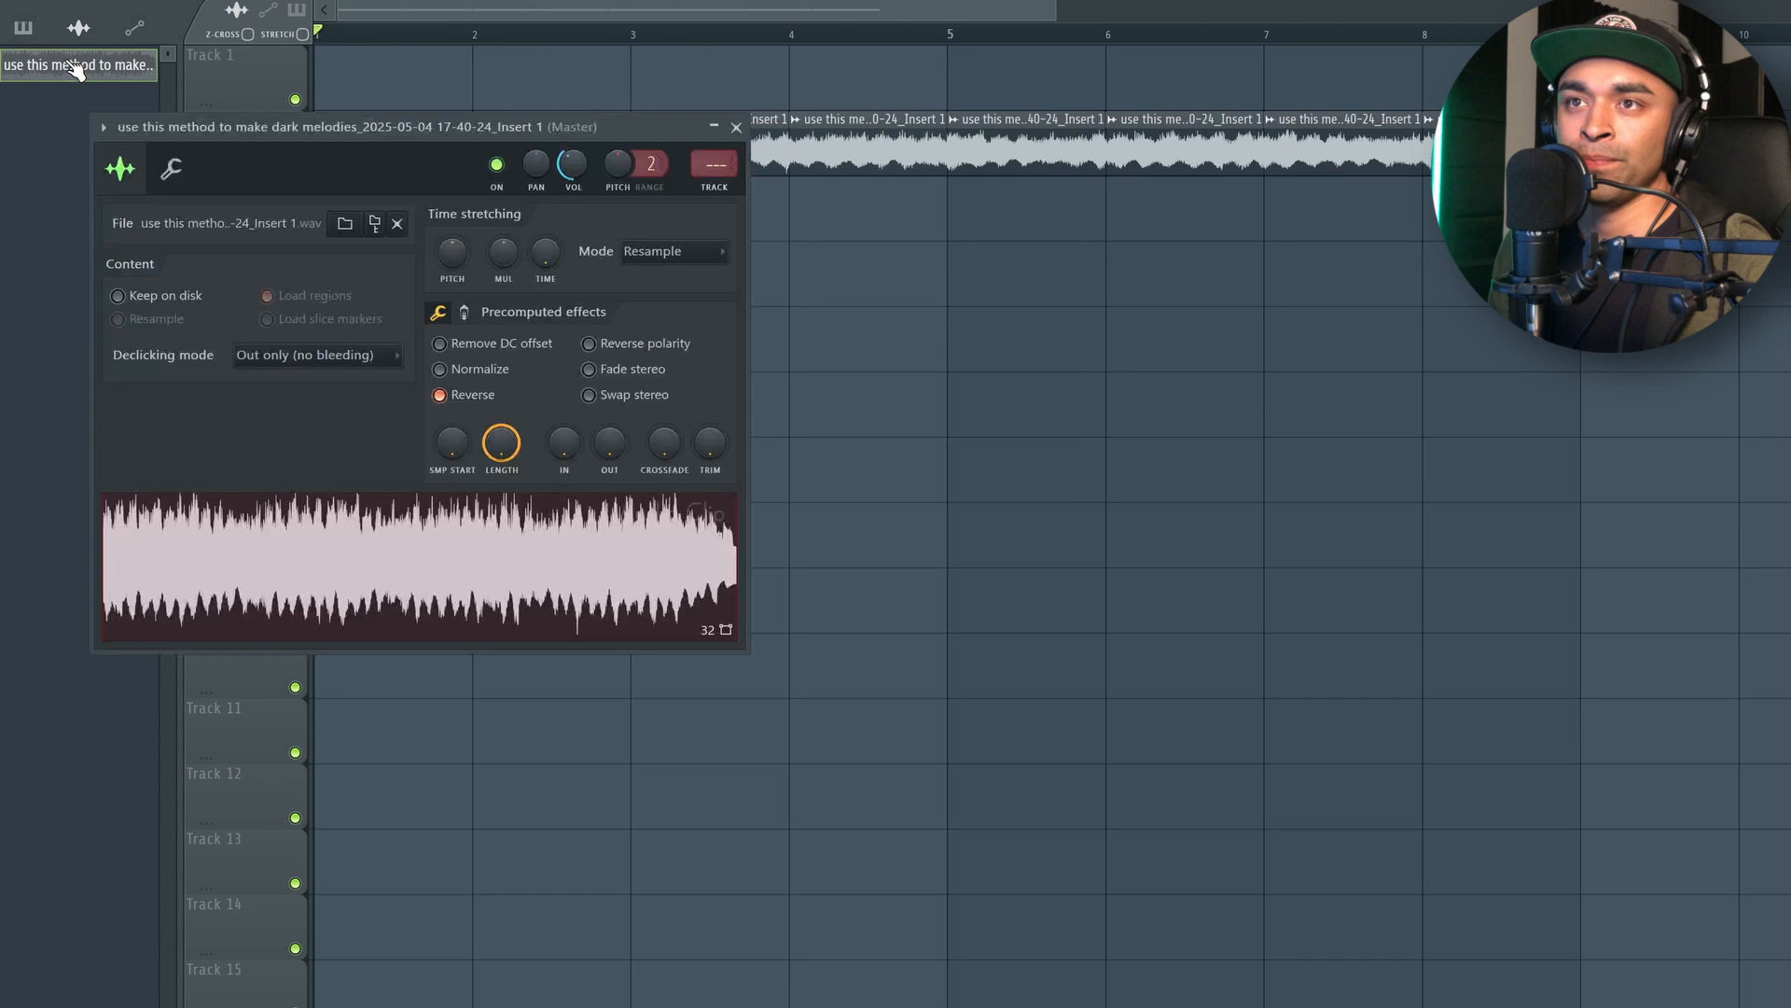
click(315, 355)
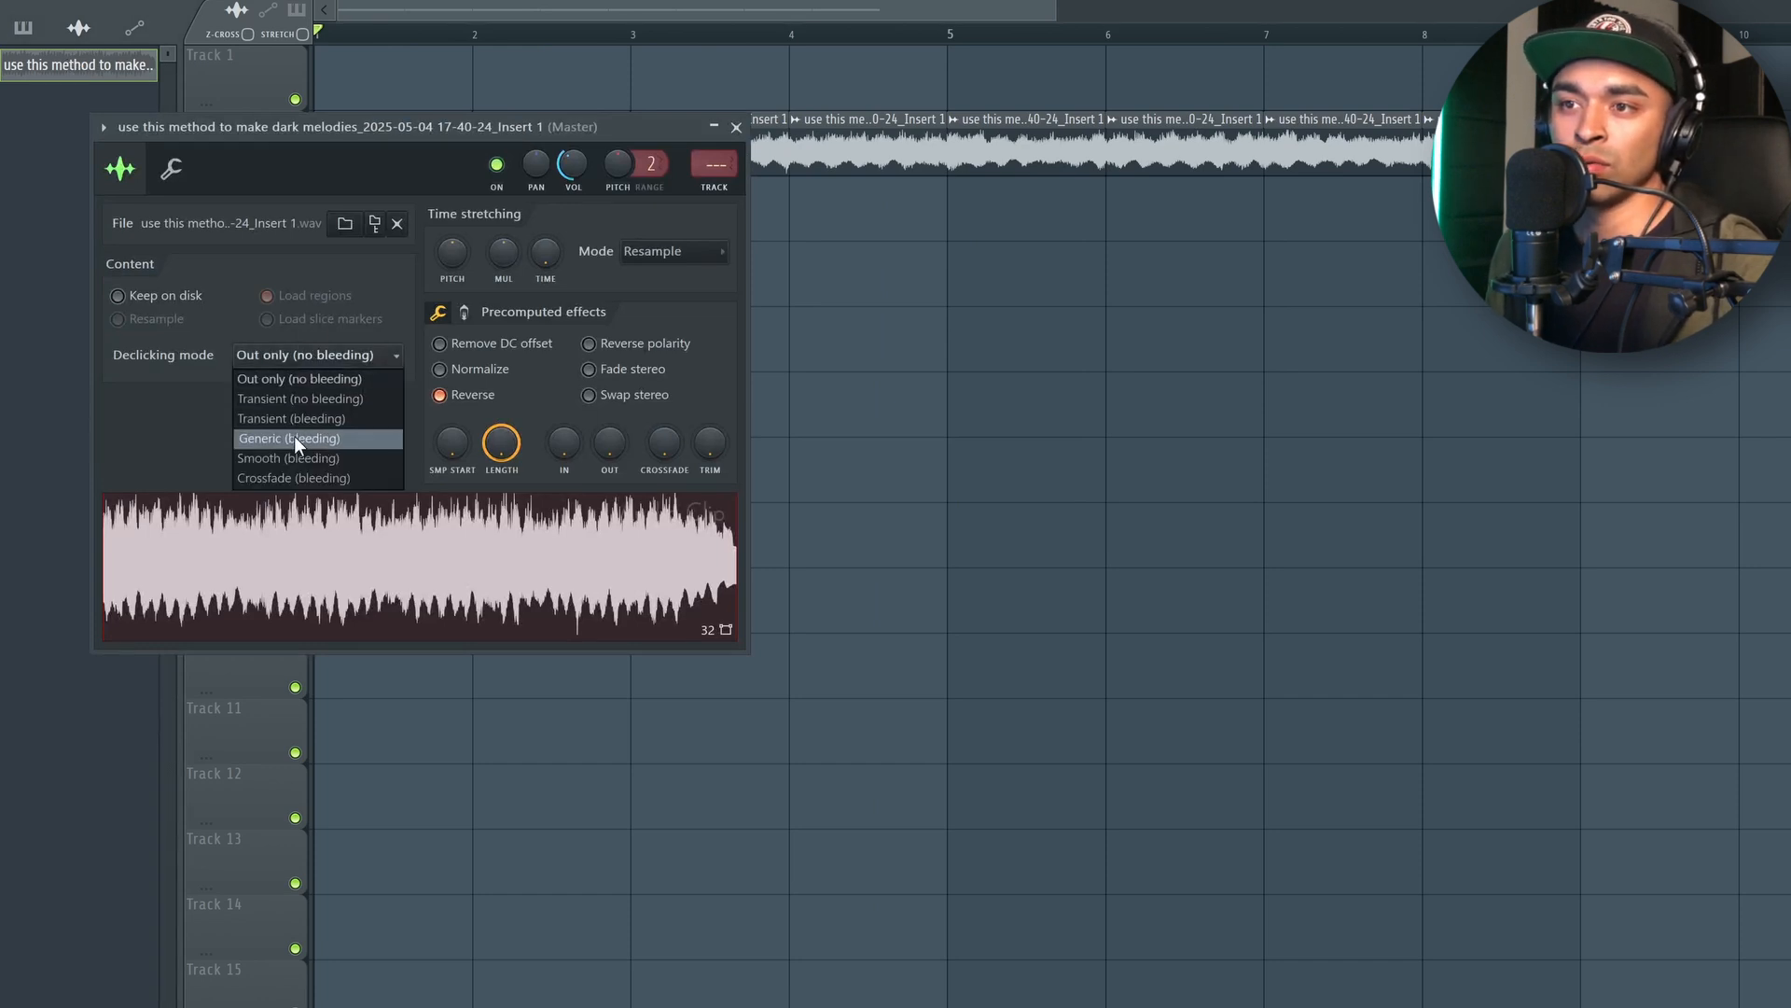
click(319, 439)
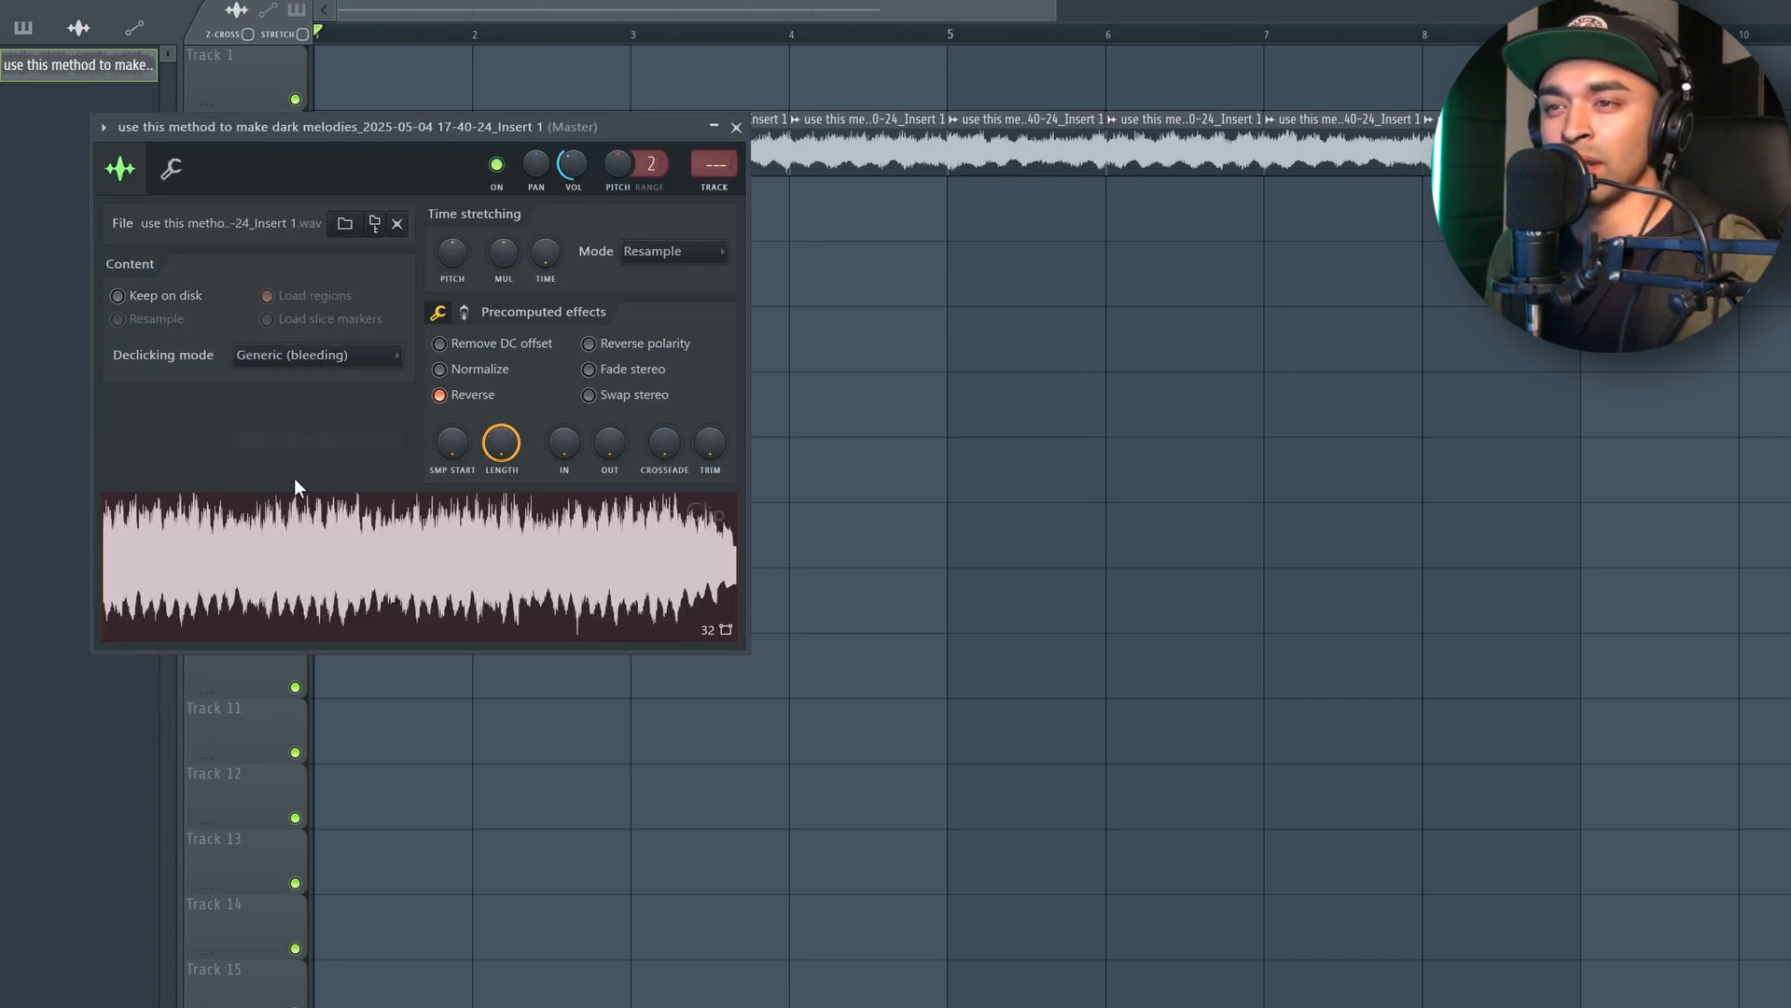
click(736, 127)
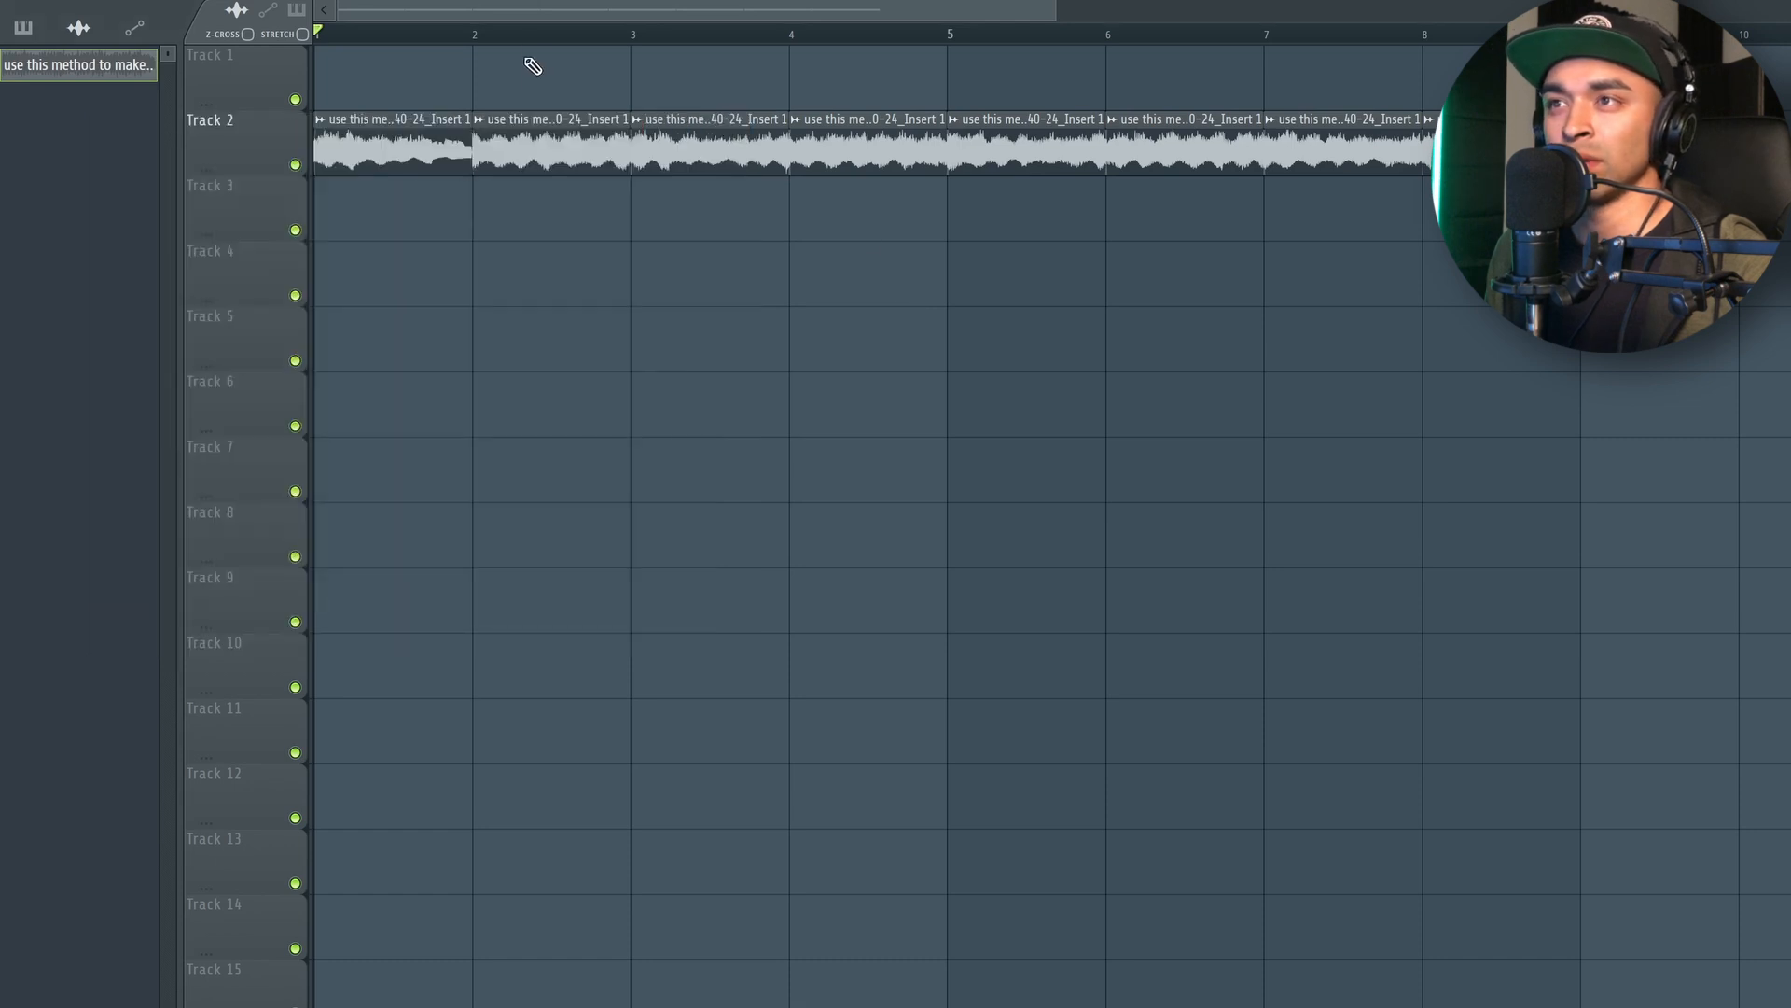
- Trim the ends of the Track 2 audio slices slightly before bars 2 and 3, leaving small gaps, and play the arrangement
scroll(541, 14, up, 5)
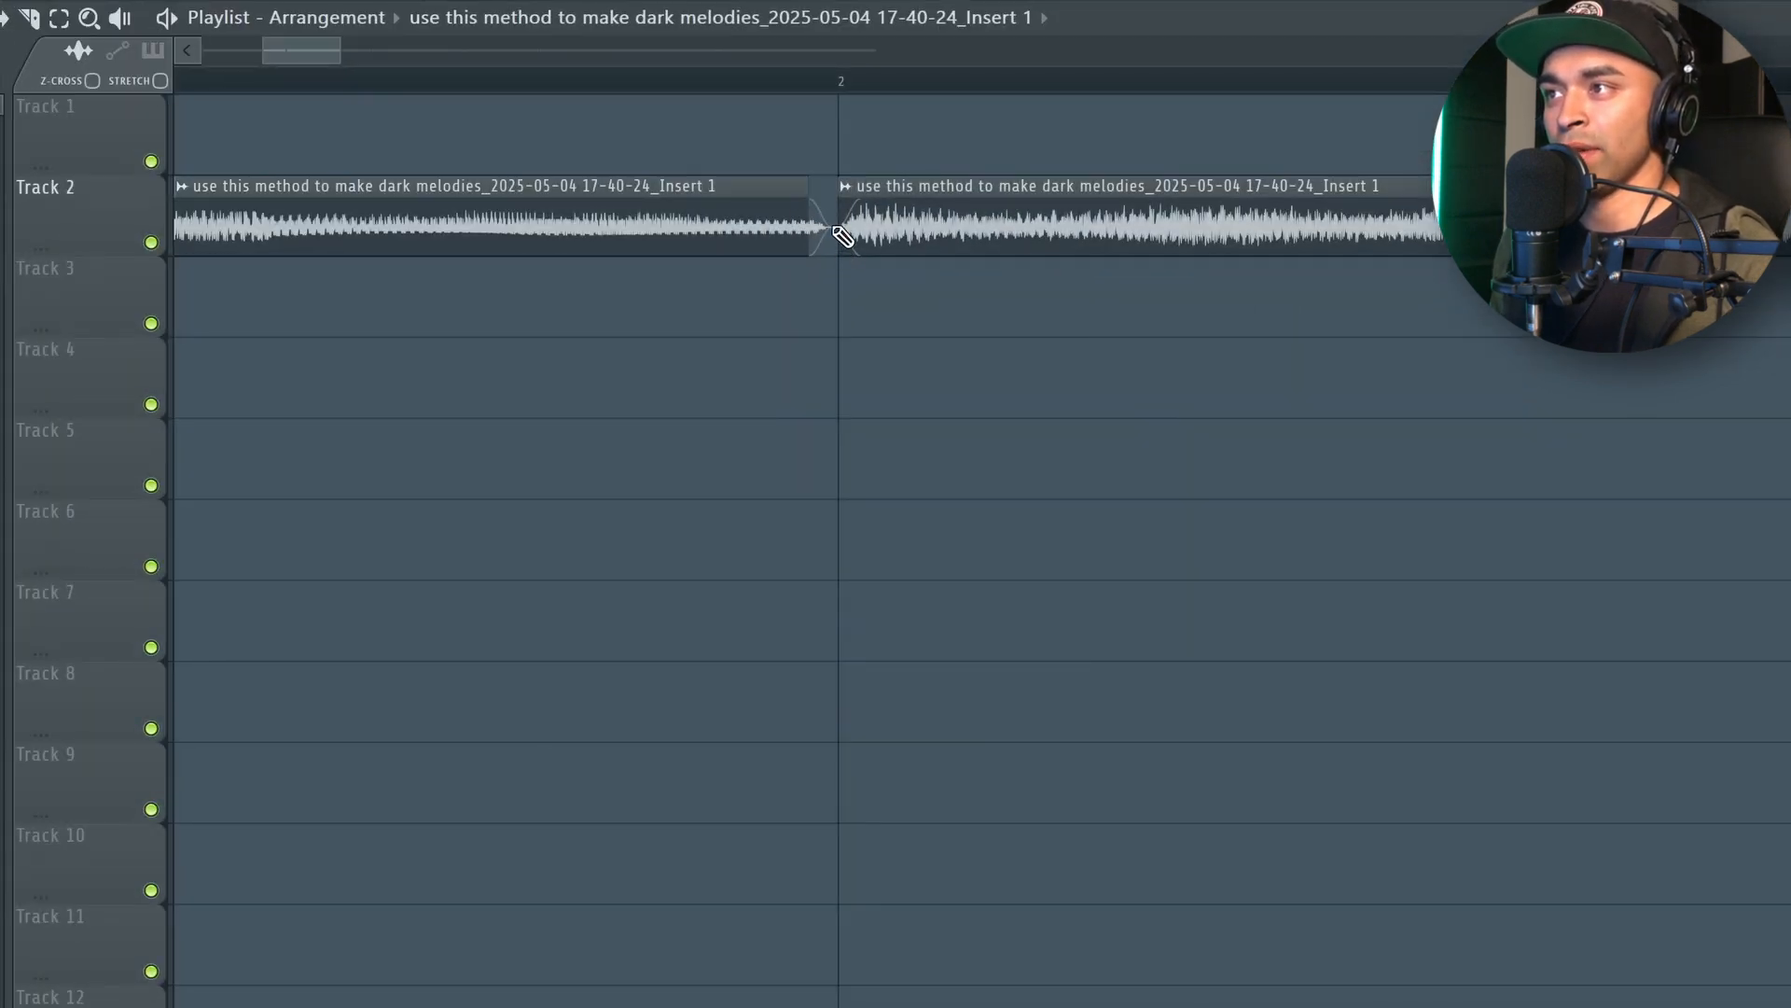
drag(804, 221, 808, 230)
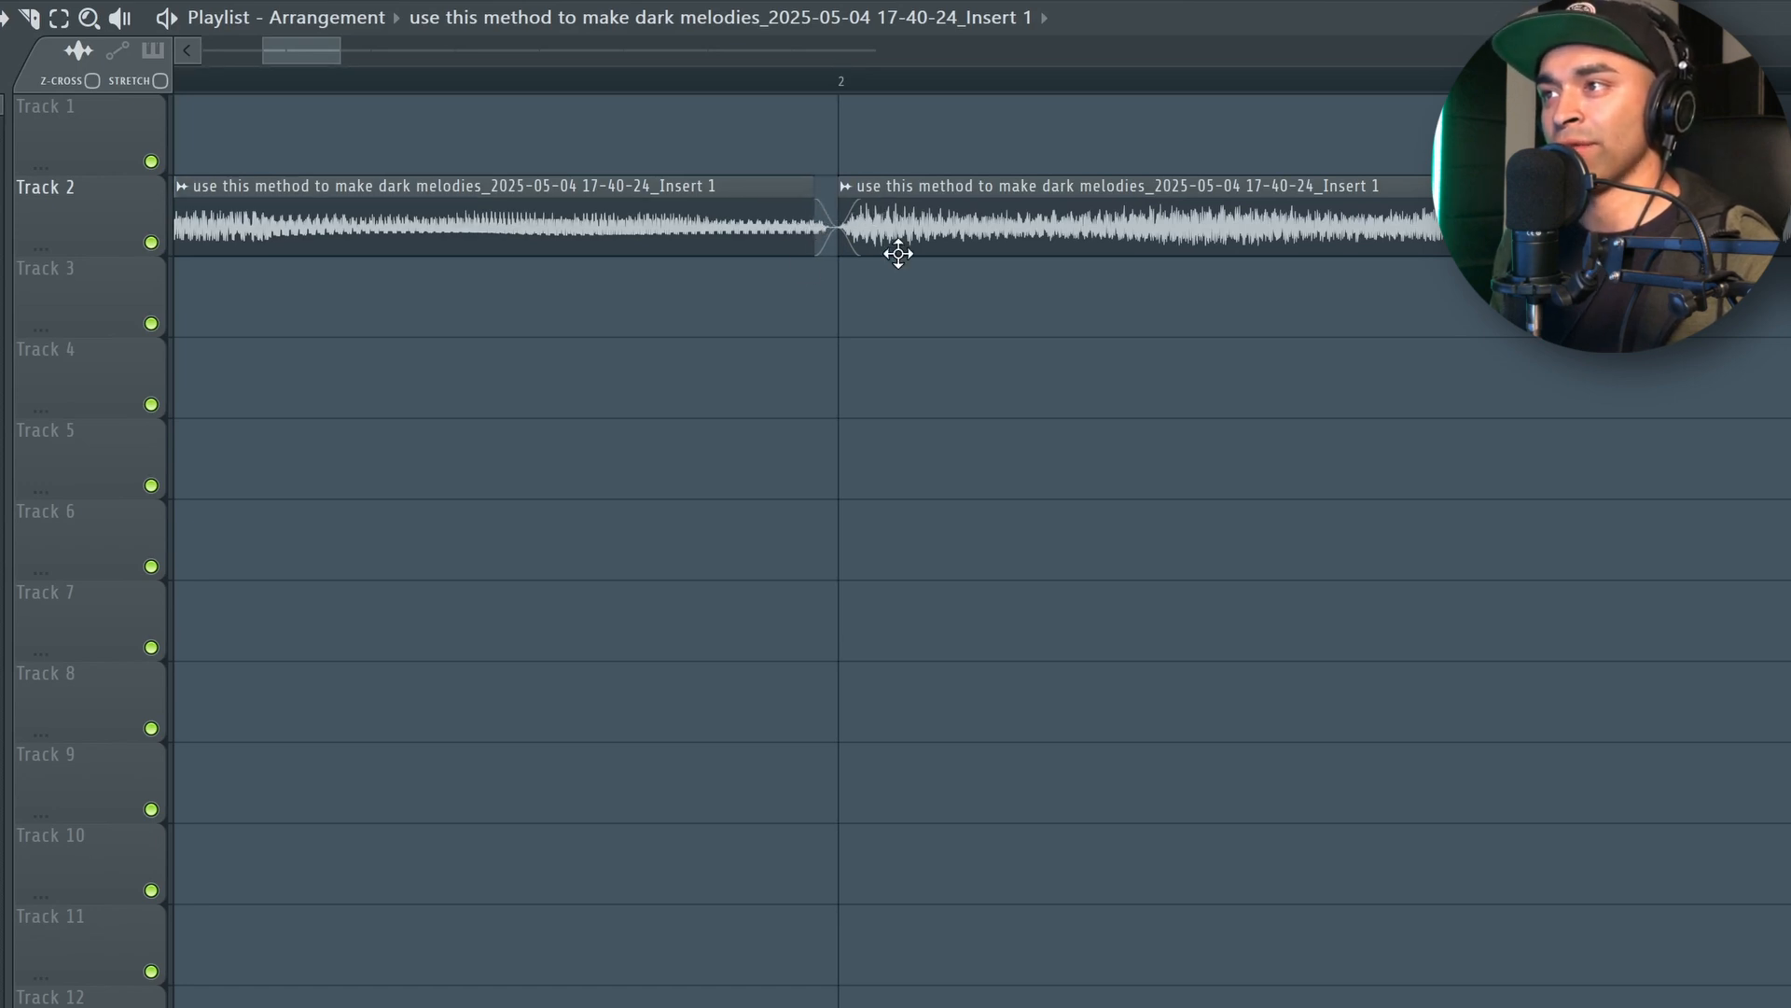
mouse_move(813, 232)
mouse_down()
mouse_move(769, 234)
mouse_move(824, 234)
mouse_up()
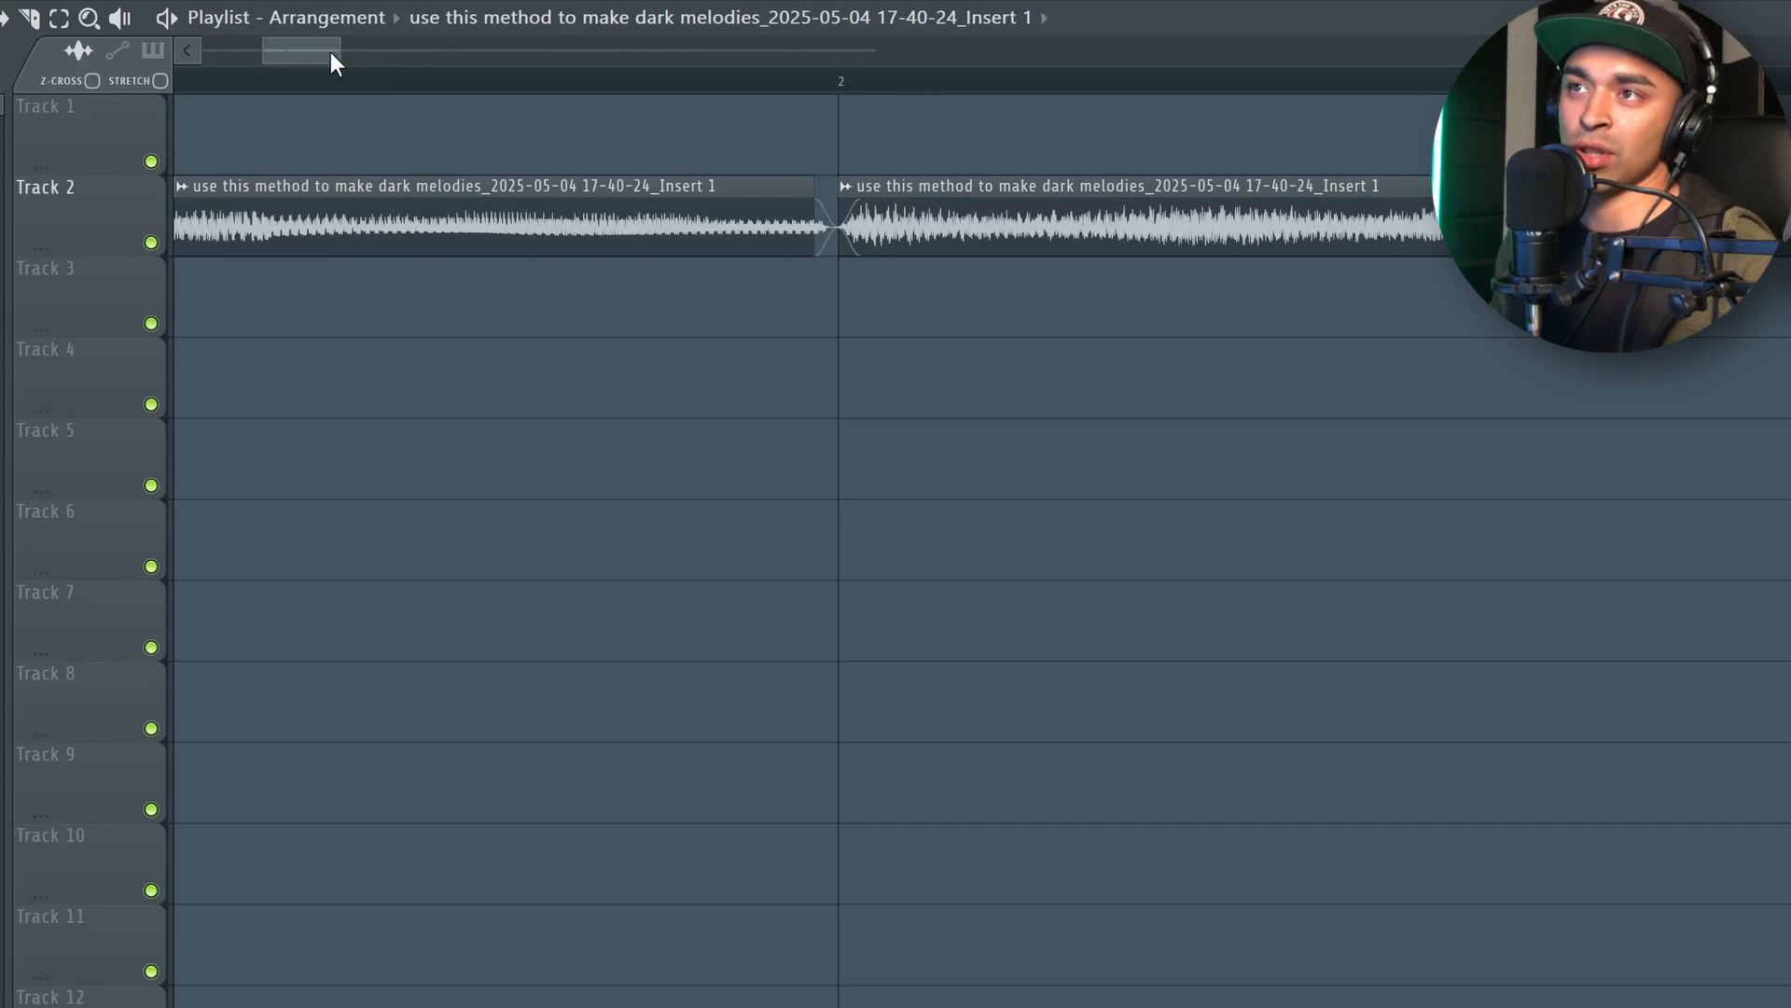
drag(315, 52, 382, 58)
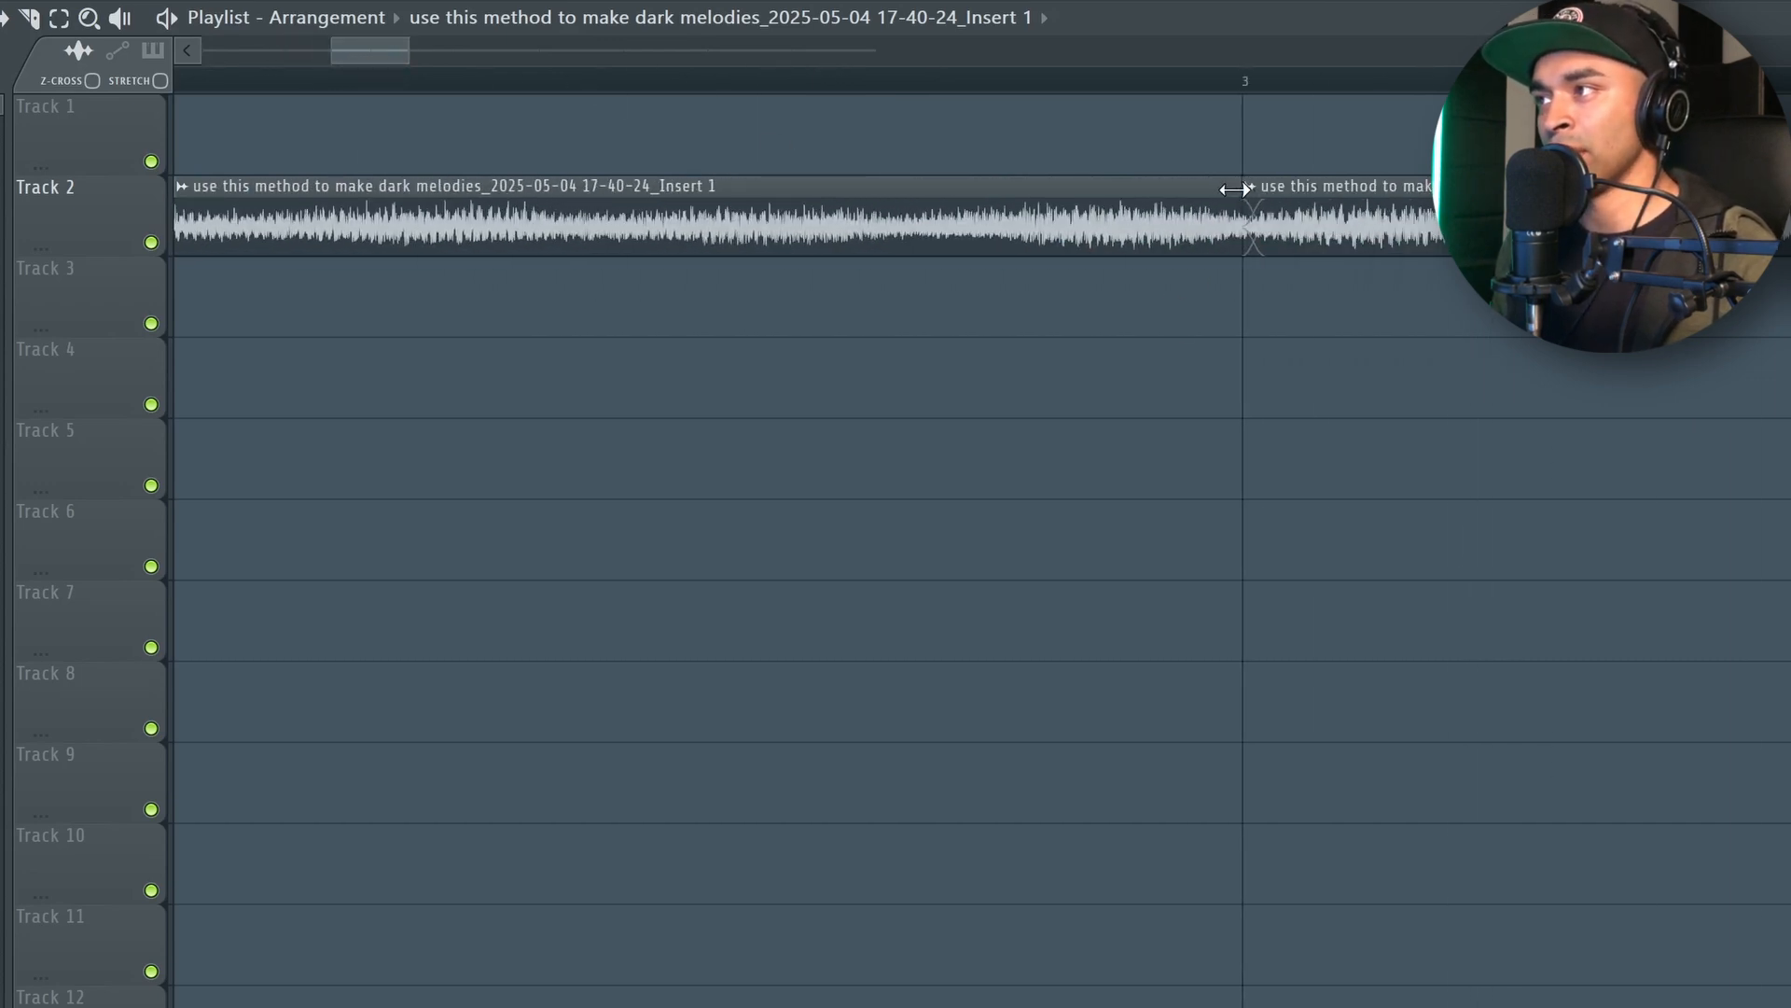
drag(1234, 189, 1200, 195)
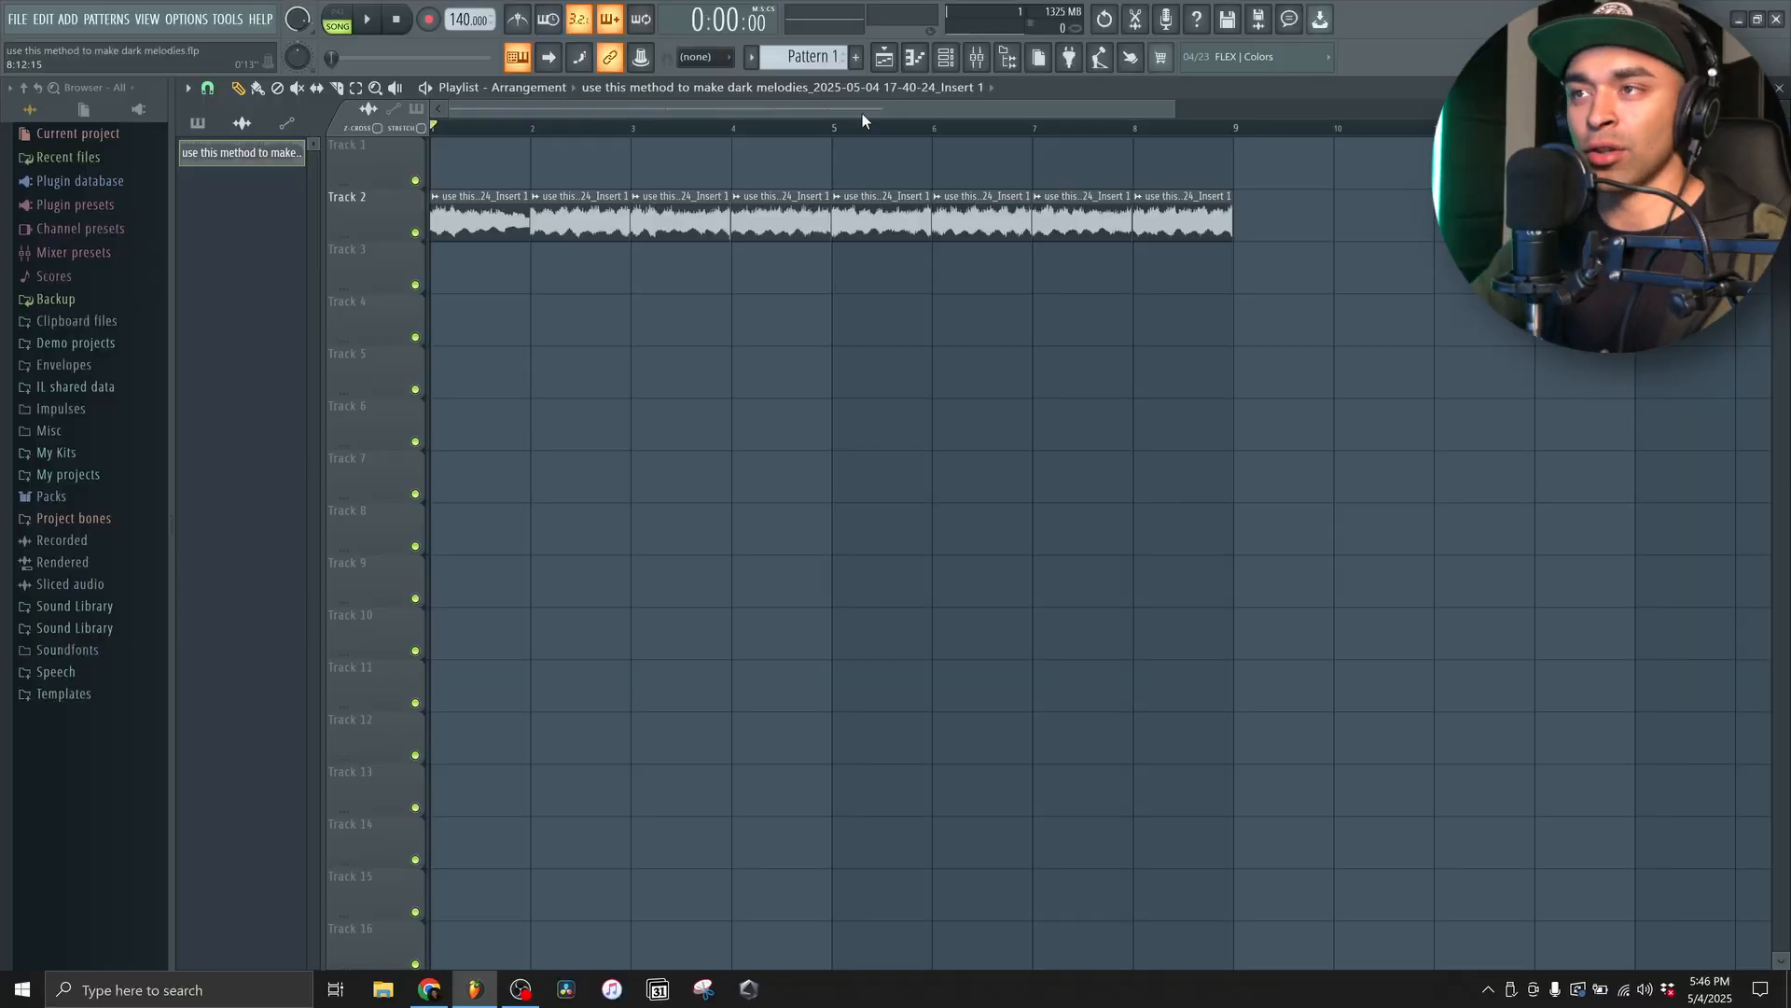
key(space)
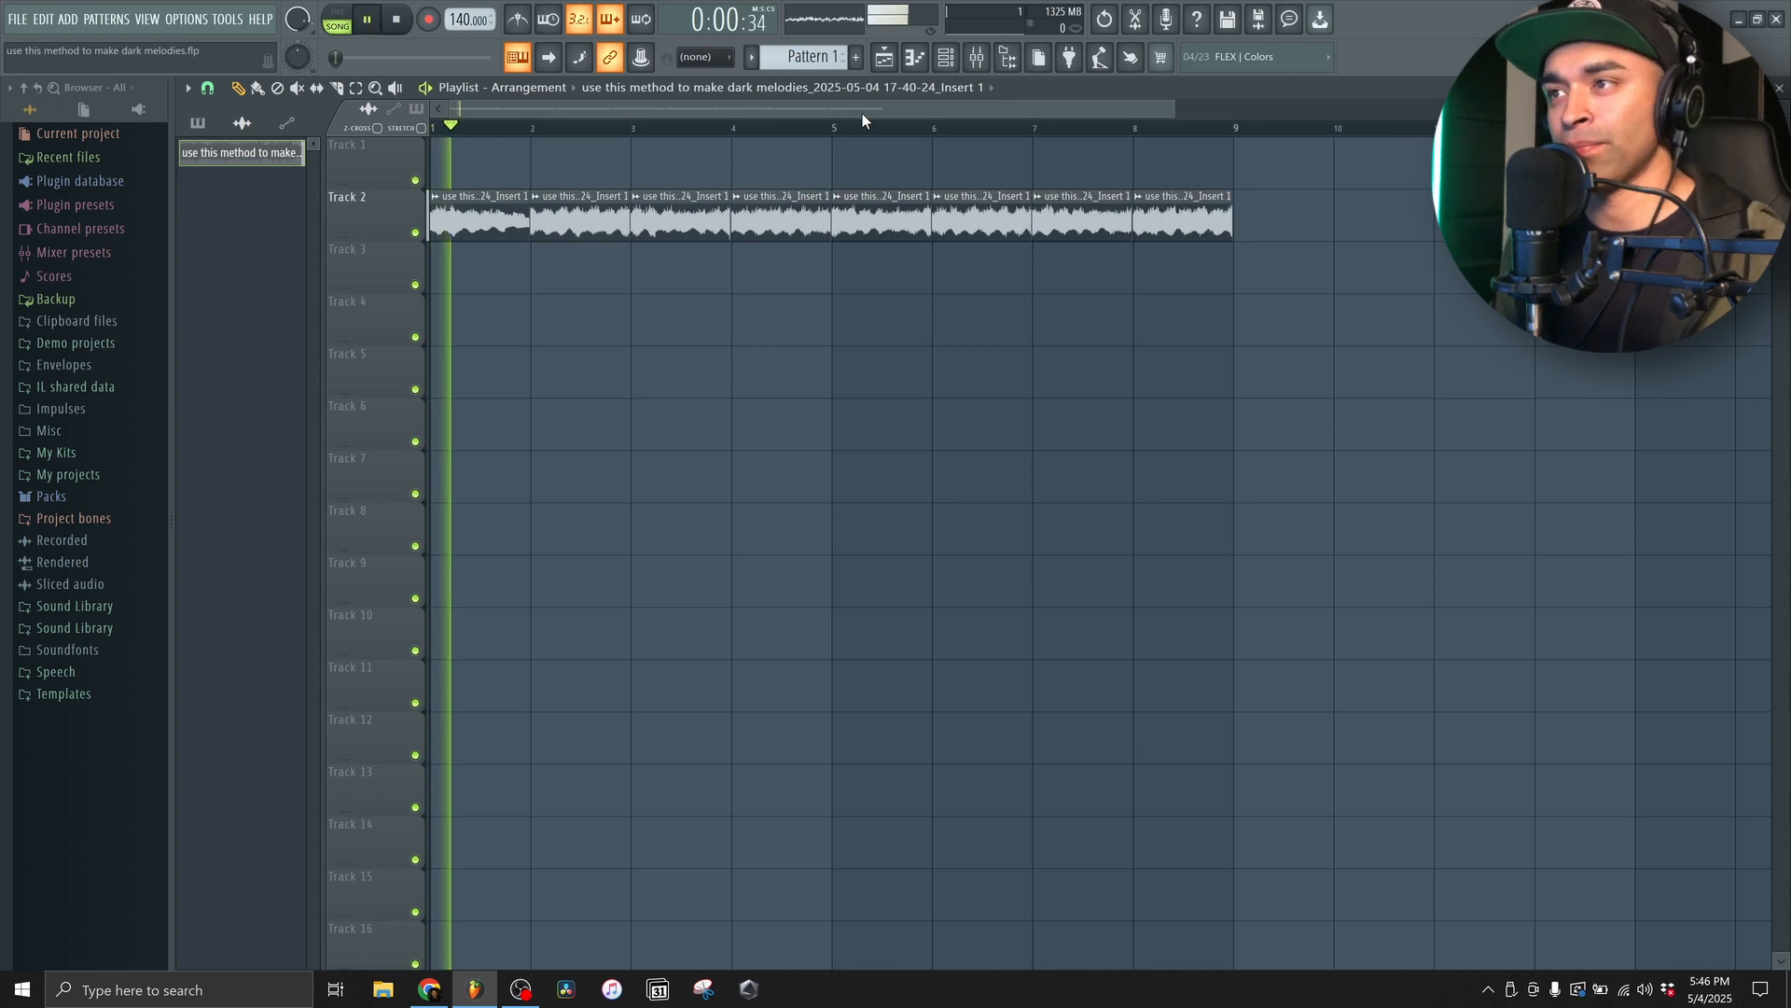